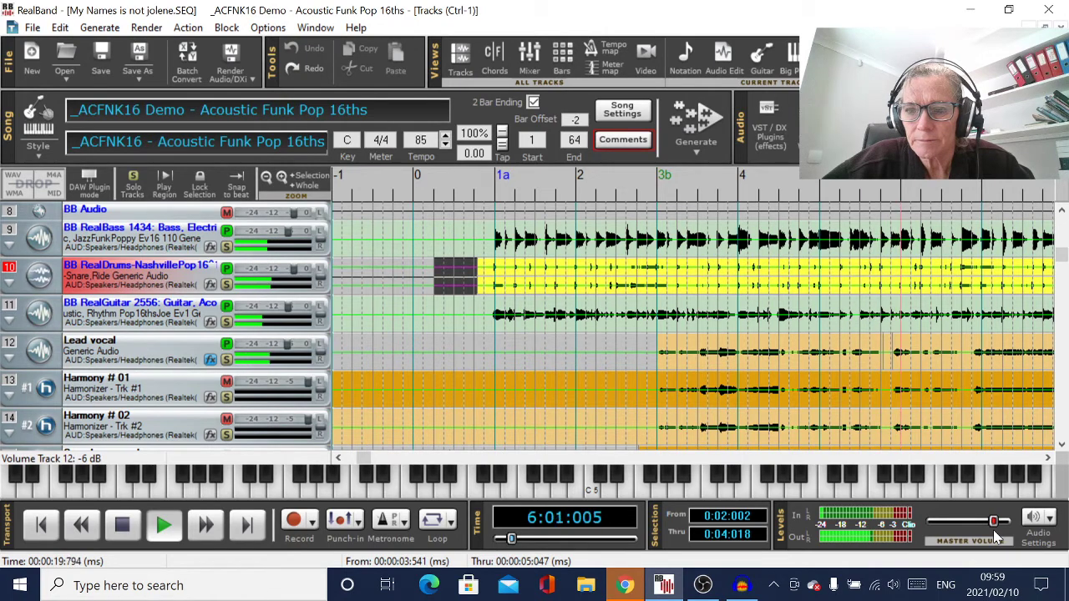
# Stop playback and replay just the song's ending from bar 64 of the Lead vocal track
pyautogui.click(123, 524)
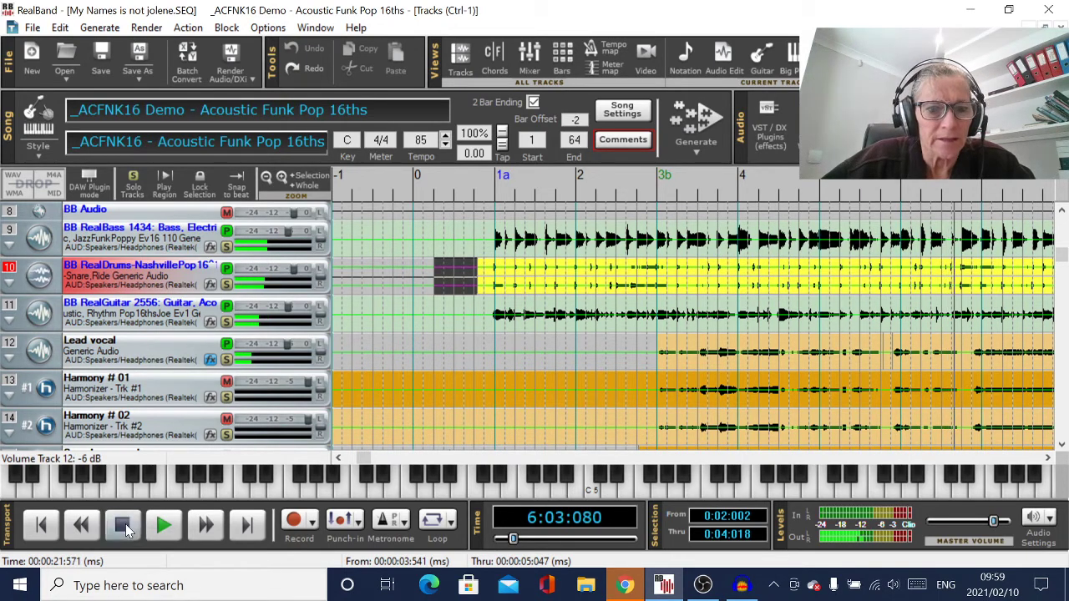
pyautogui.click(247, 524)
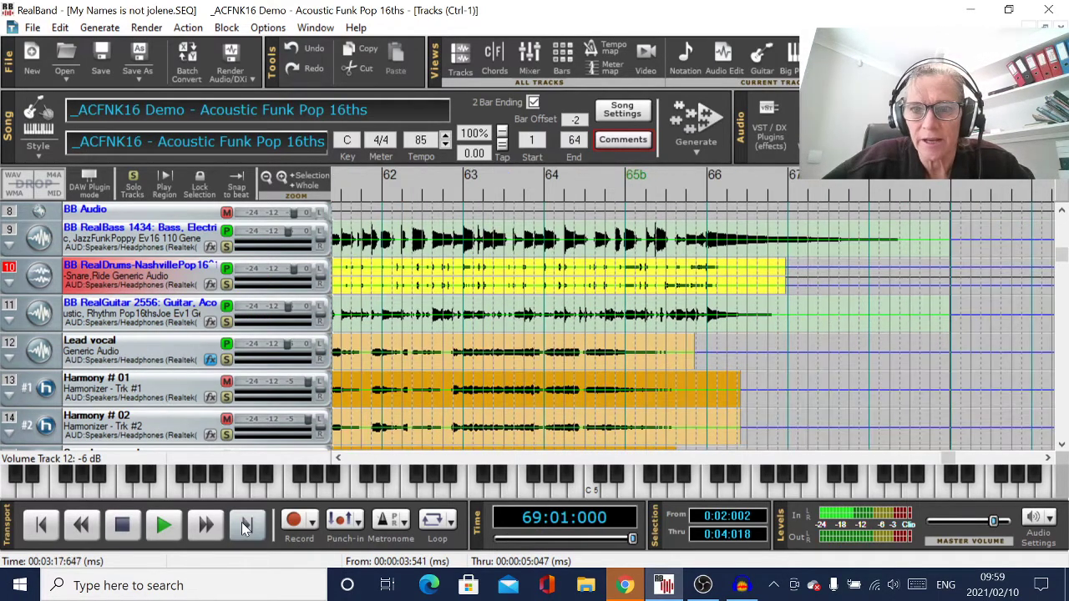
pyautogui.click(607, 334)
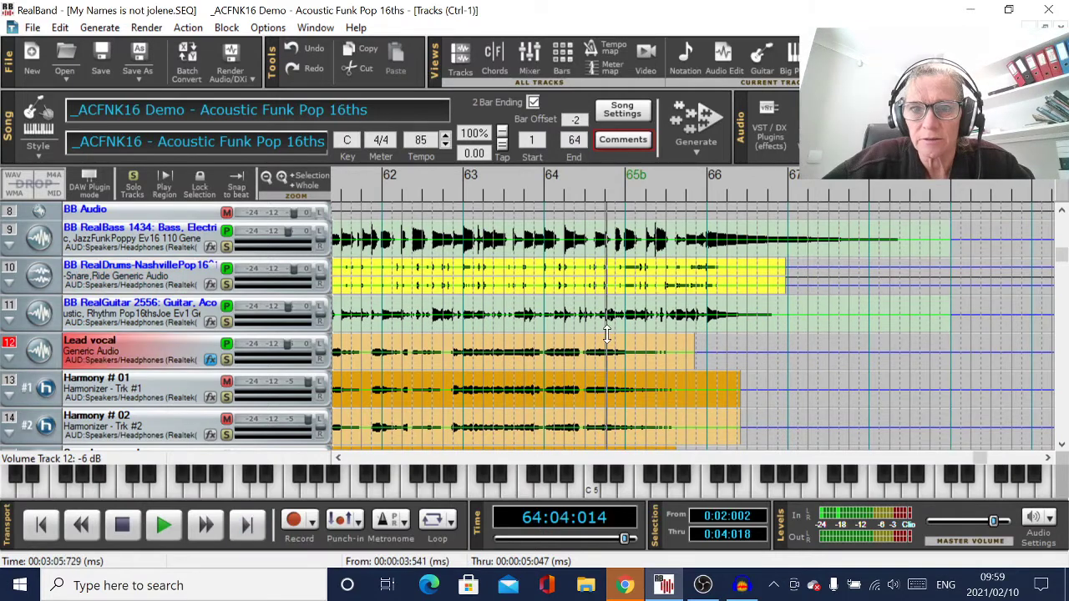
pyautogui.click(166, 525)
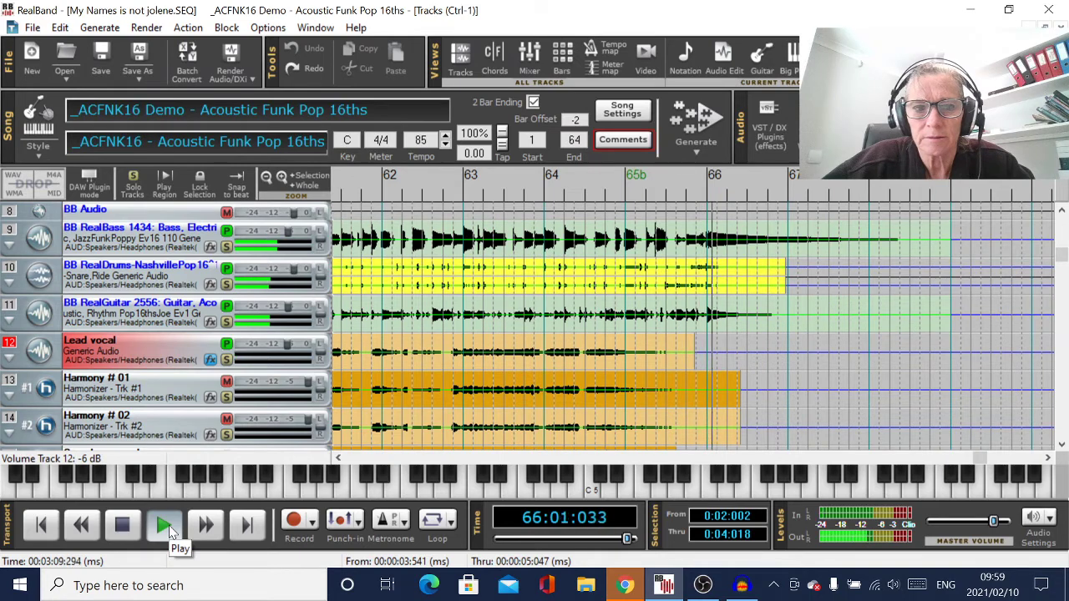
pyautogui.click(123, 526)
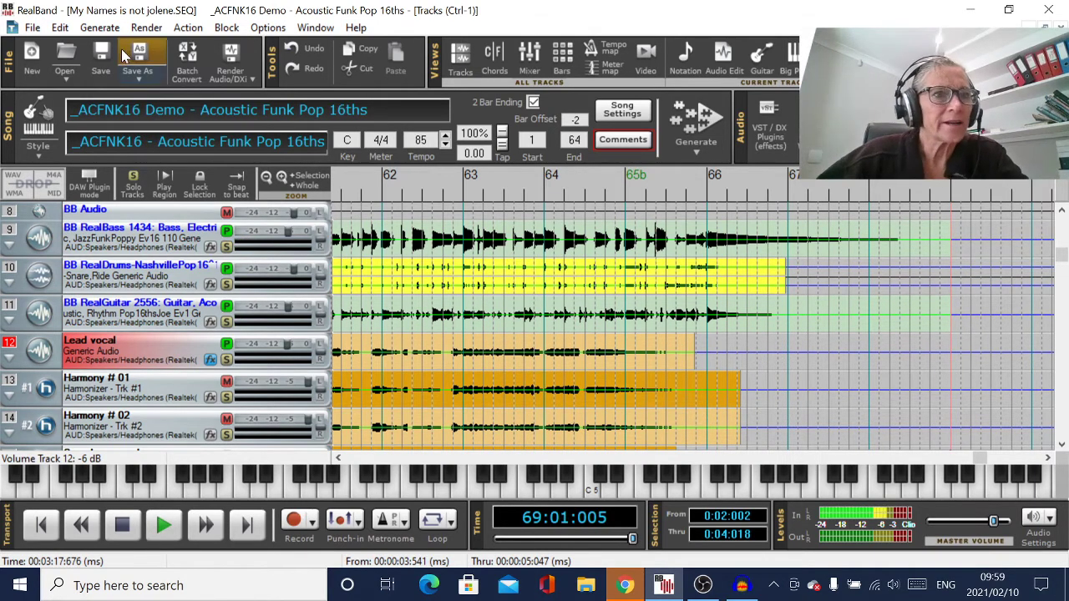
# Merge all tracks to a stereo WAV named 'My Name is not Jolene', skipping the file test
pyautogui.click(146, 28)
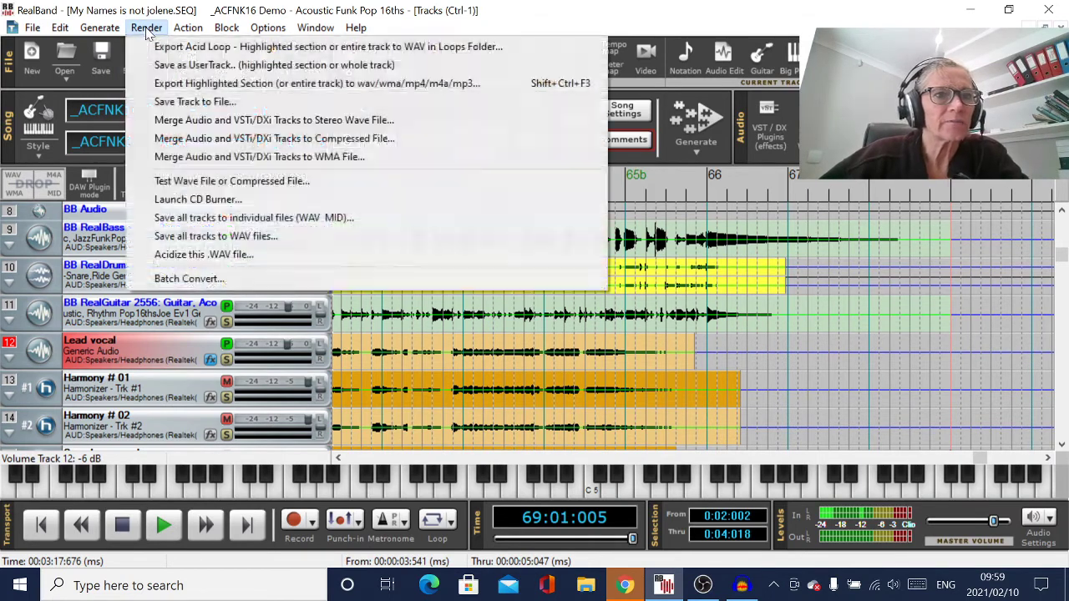
pyautogui.click(219, 120)
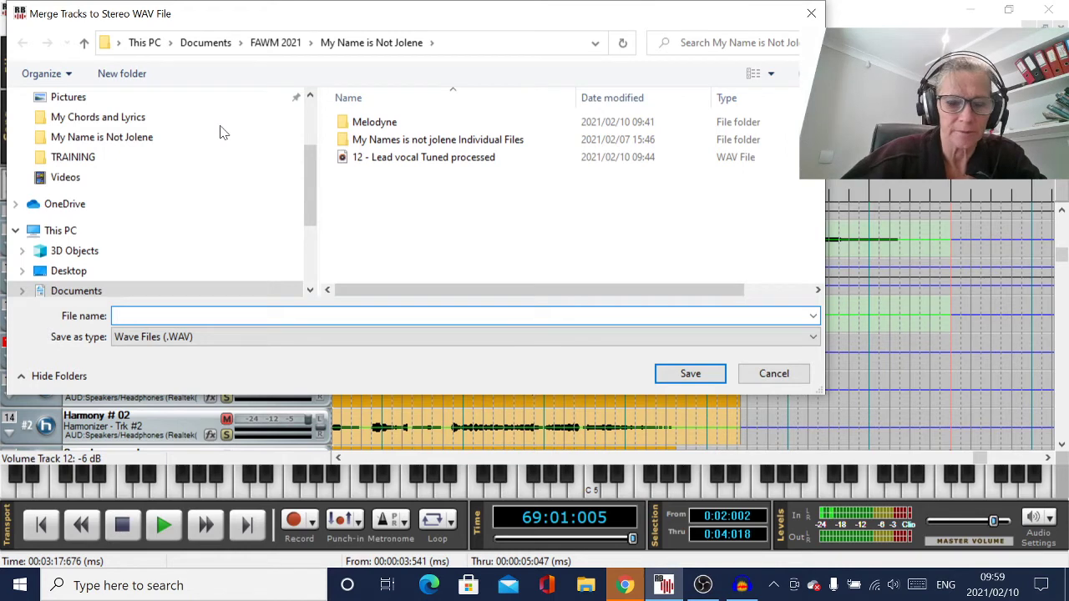
pyautogui.write('My Name')
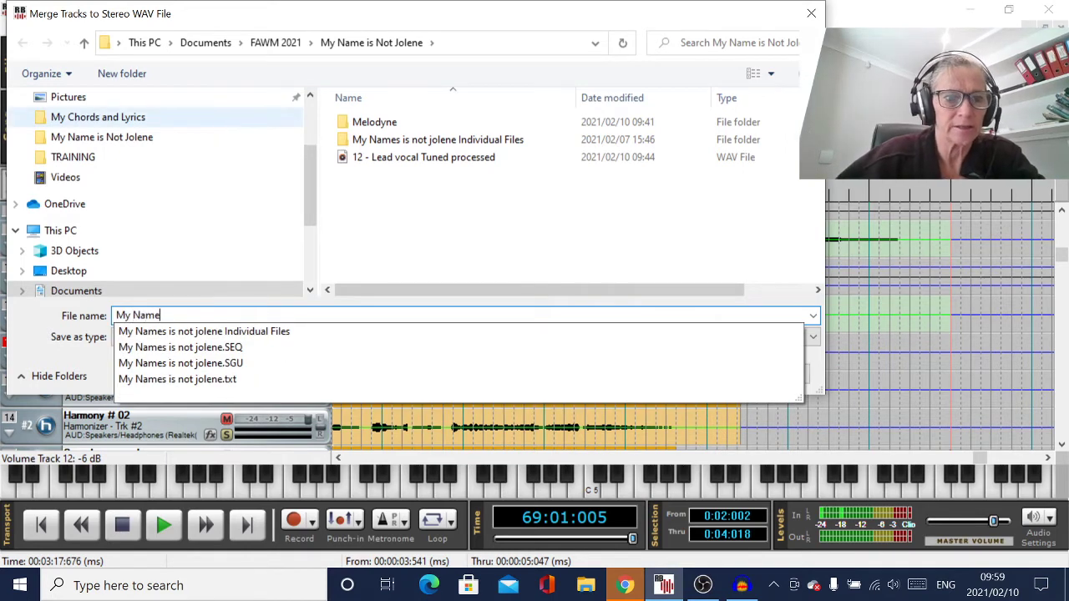
pyautogui.write(' is not Jolene')
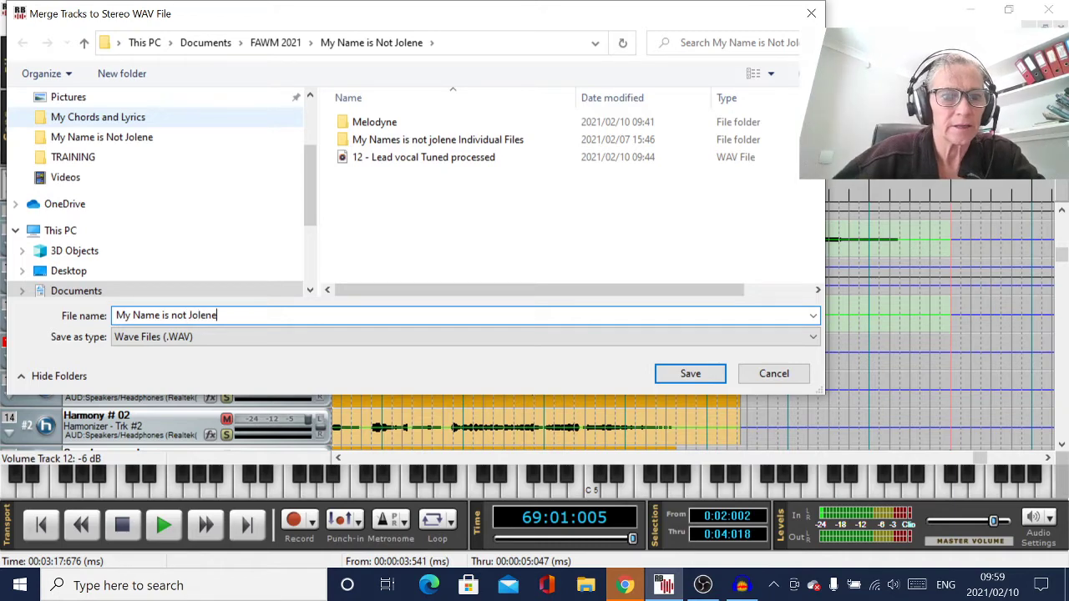
pyautogui.press('Return')
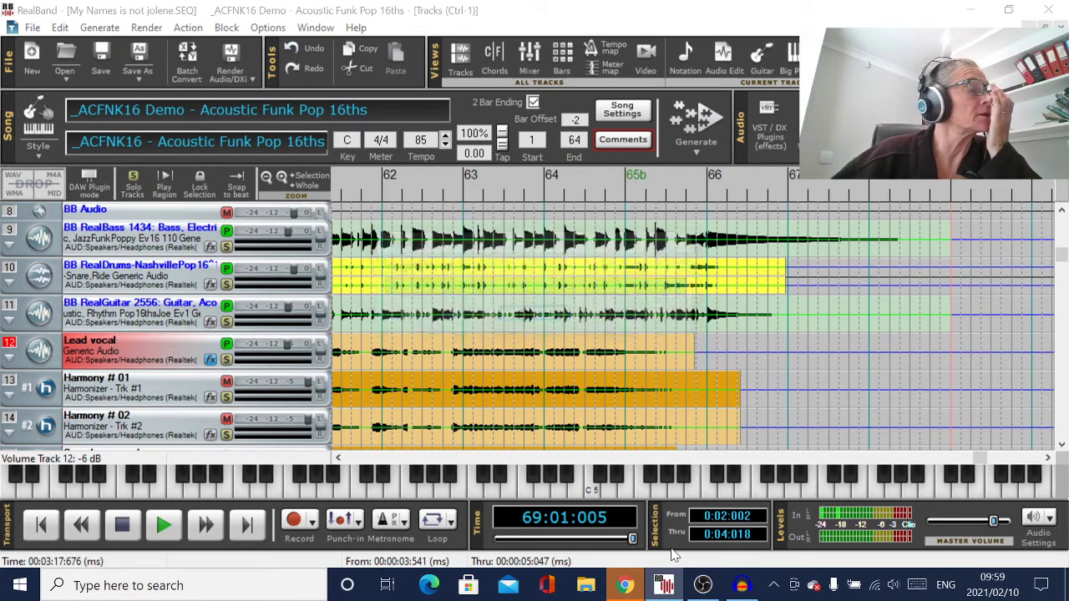
pyautogui.click(664, 351)
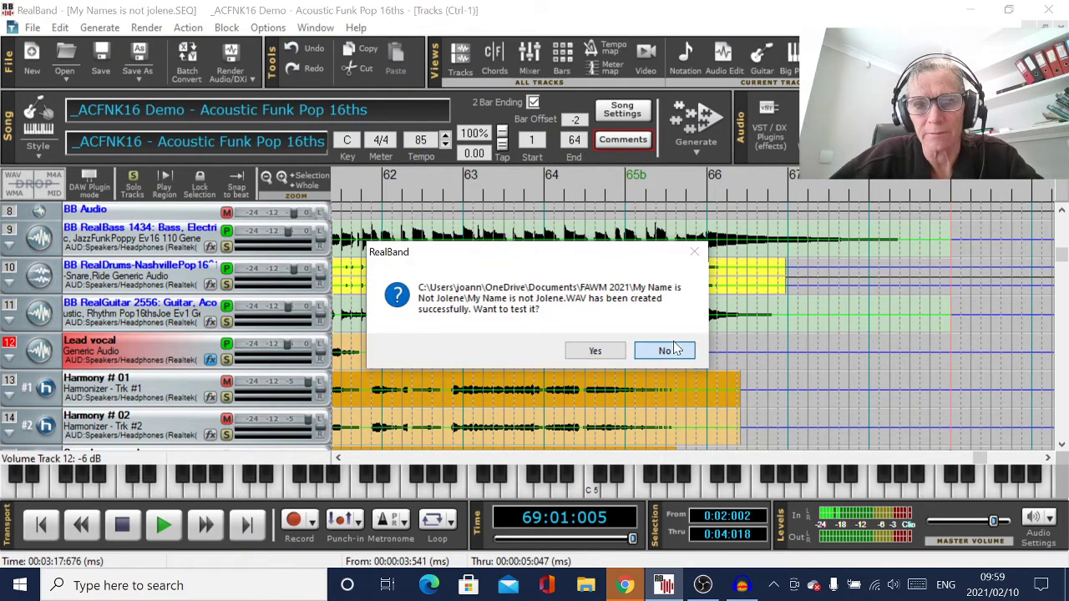
pyautogui.click(517, 426)
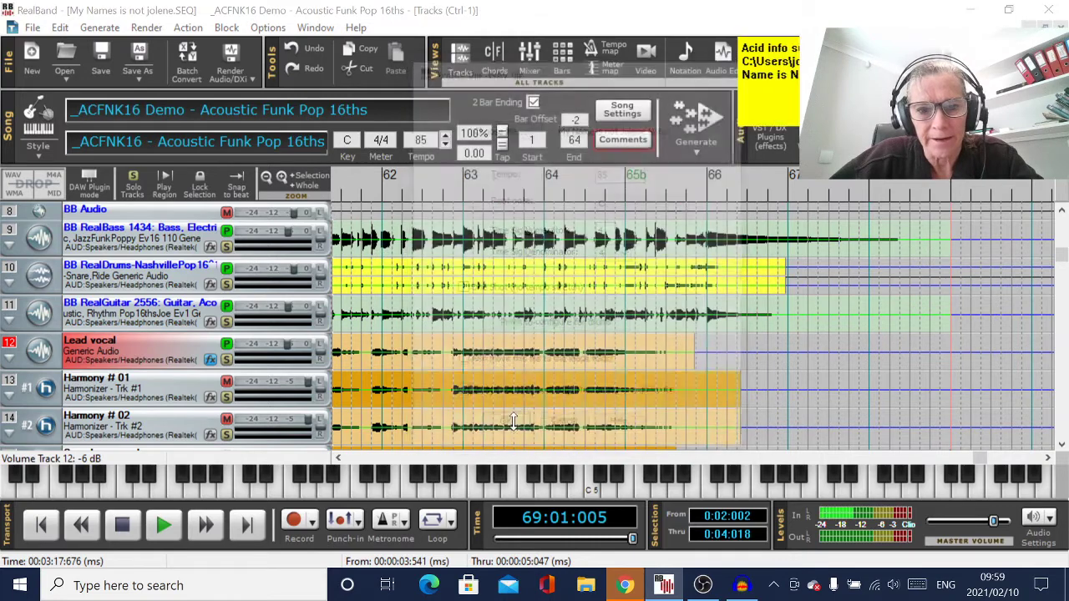
# Start a new empty project in Audacity
pyautogui.click(755, 587)
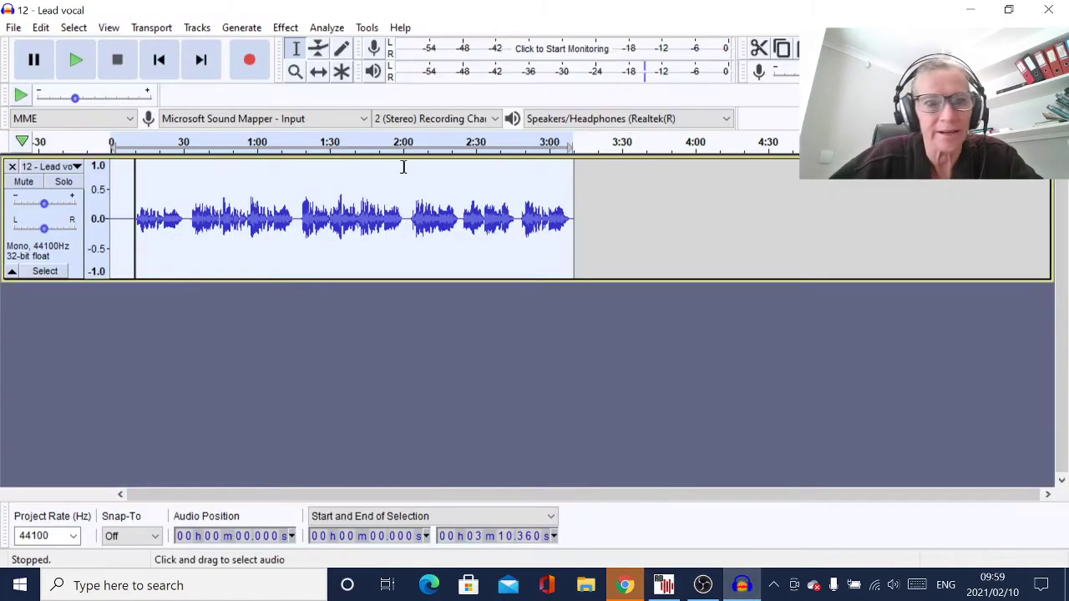
pyautogui.click(13, 28)
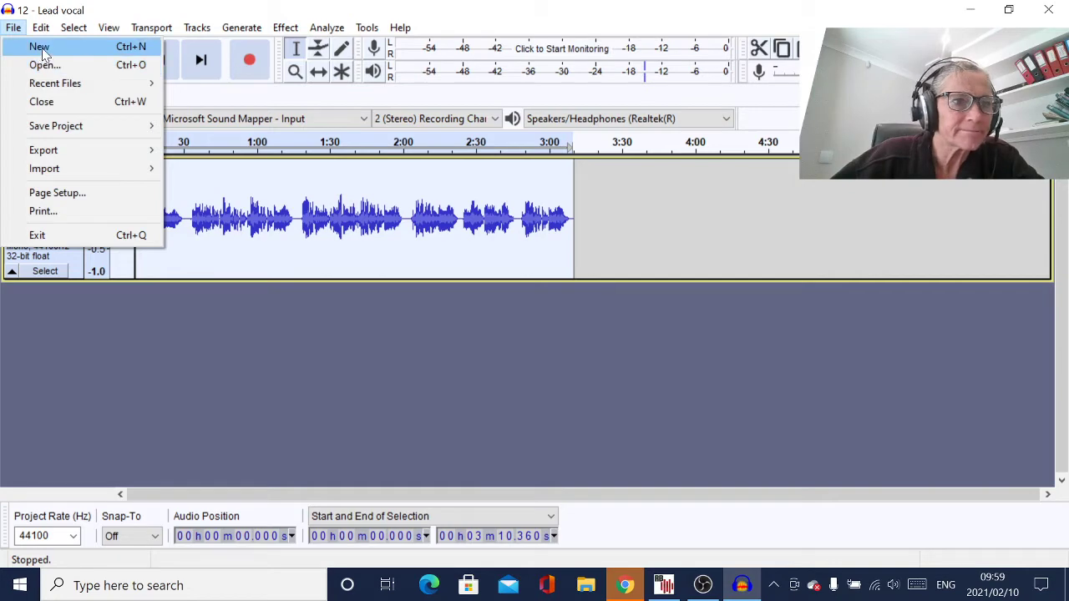
pyautogui.click(40, 47)
# Open My Name is not Jolene.WAV from the song's folder, sorted newest first
pyautogui.click(14, 28)
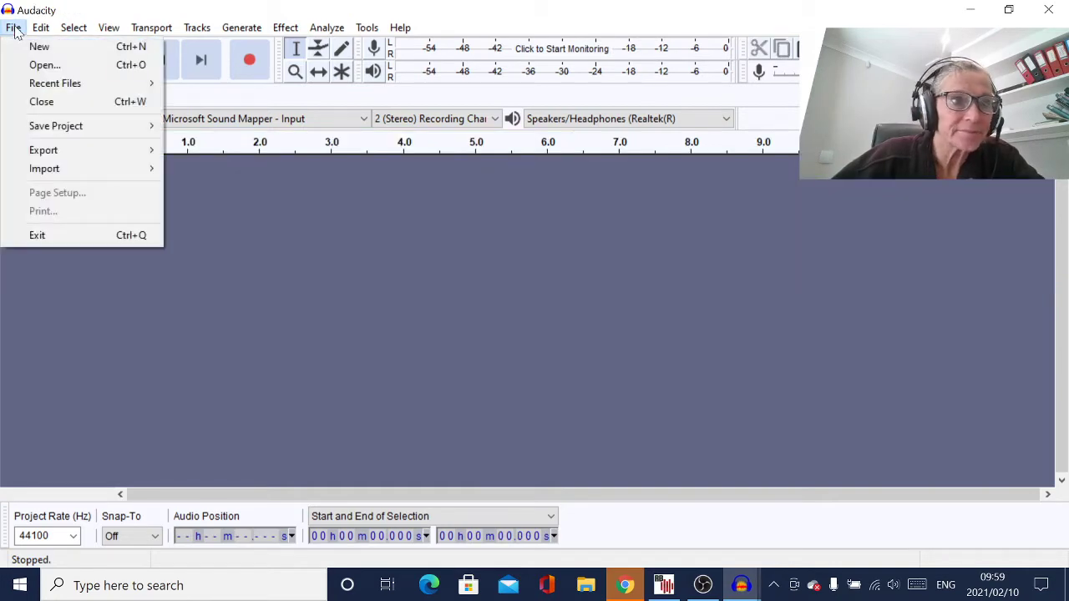
pyautogui.click(35, 66)
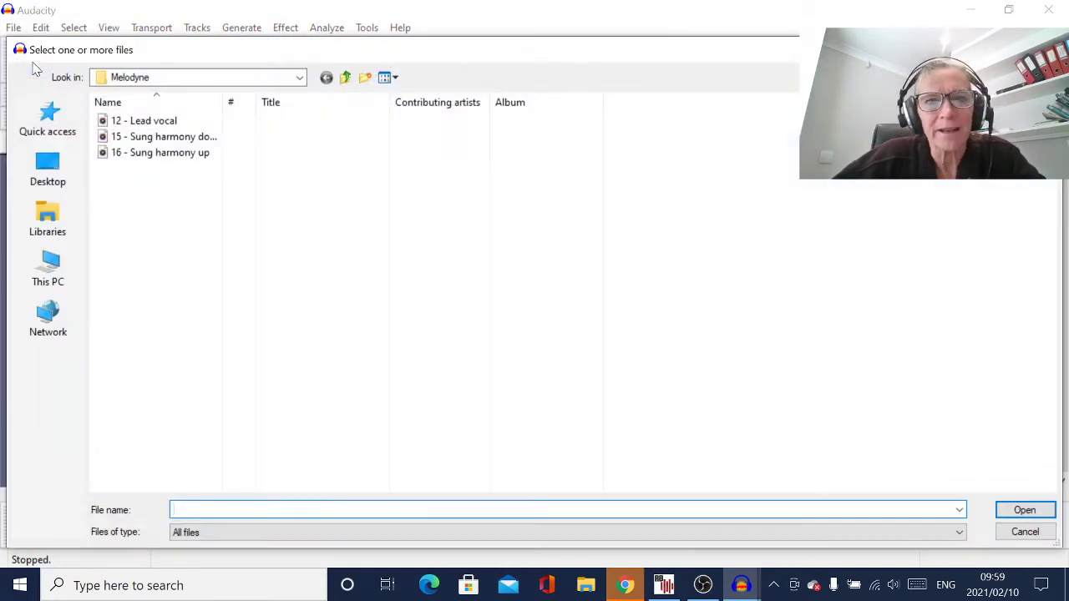
pyautogui.click(345, 78)
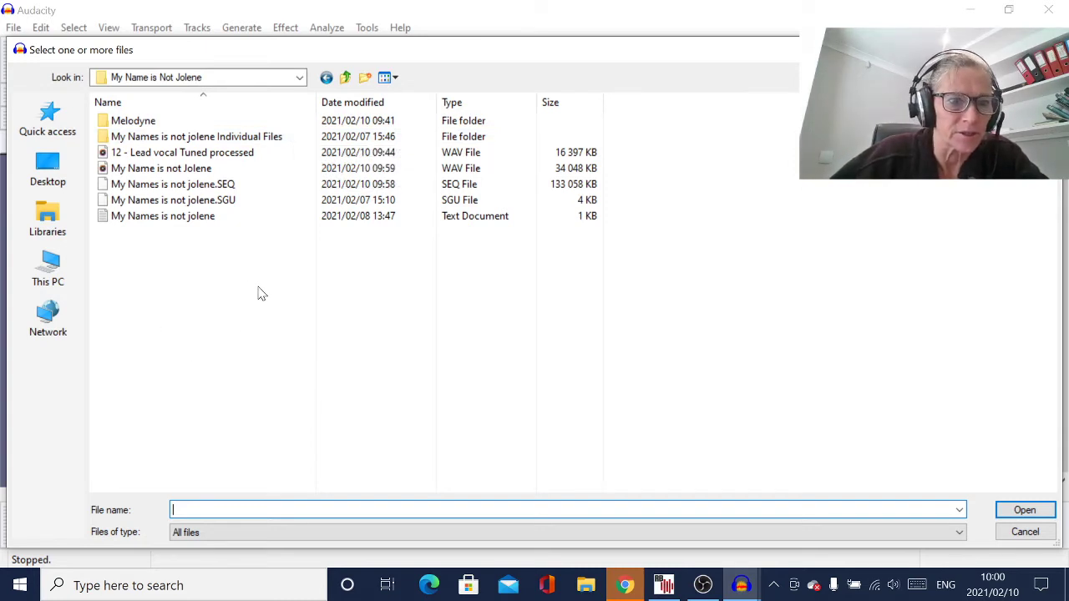
pyautogui.click(370, 103)
pyautogui.doubleClick(234, 123)
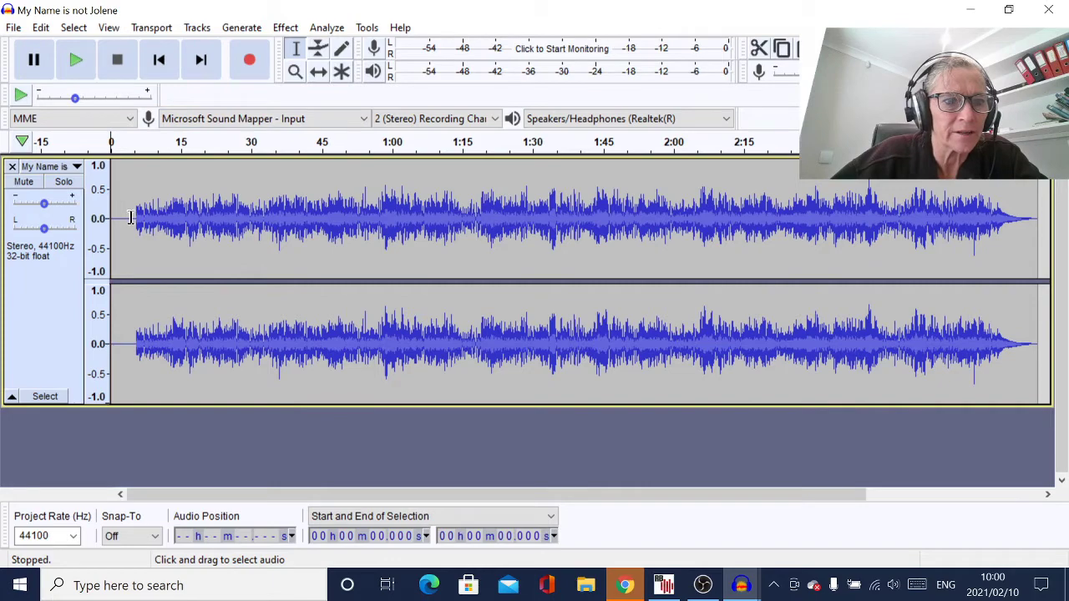
# Delete the silent lead-in (about 4.45 seconds) before the music starts
pyautogui.moveTo(130, 217); pyautogui.dragTo(13, 236)
pyautogui.press('Delete')
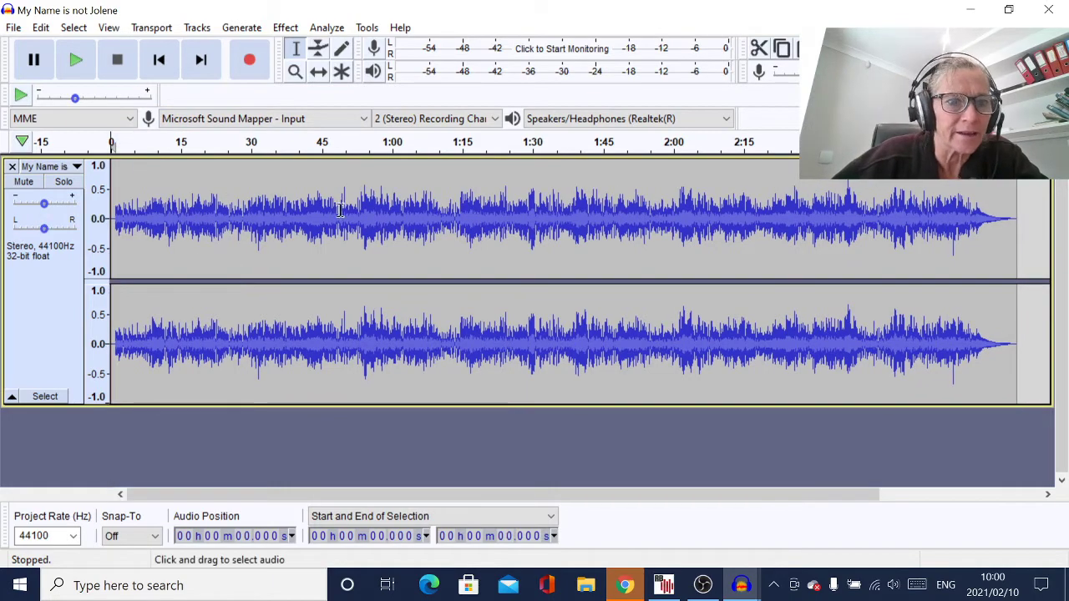
pyautogui.hotkey('ctrl', '1')
pyautogui.hotkey('ctrl', '1')
pyautogui.hotkey('ctrl', '1')
pyautogui.hotkey('ctrl', '1')
pyautogui.hotkey('ctrl', '1')
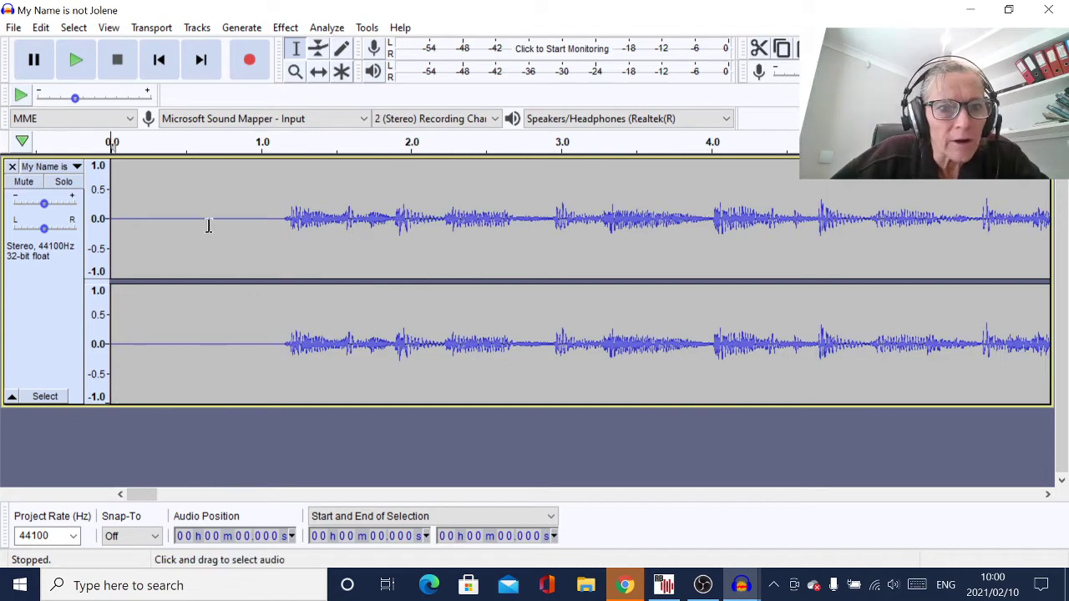
pyautogui.moveTo(218, 222); pyautogui.dragTo(6, 268)
pyautogui.press('Delete')
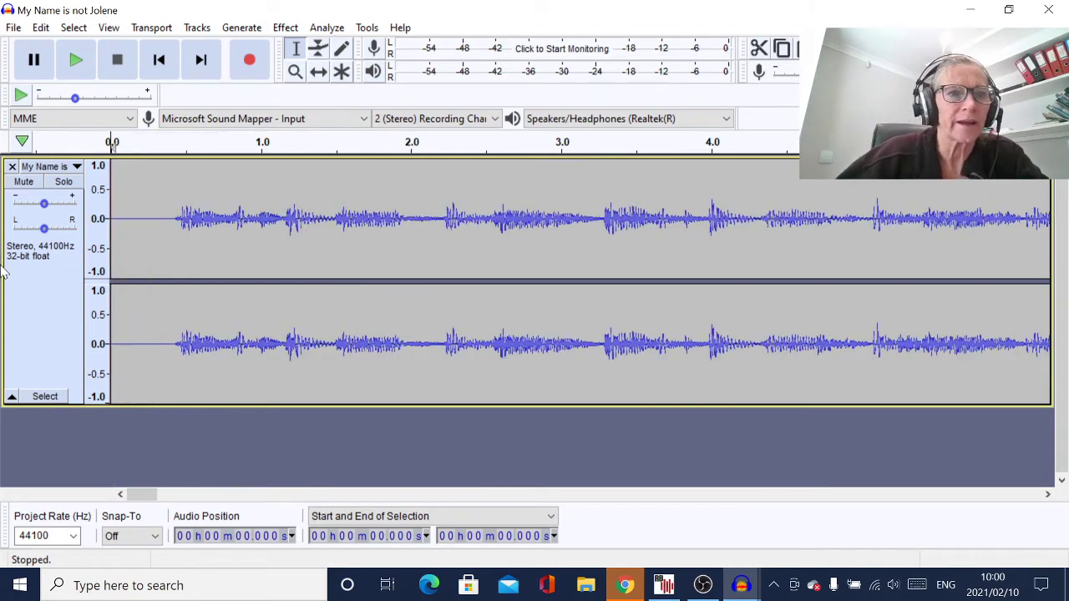
pyautogui.hotkey('ctrl', '3')
pyautogui.hotkey('ctrl', '3')
pyautogui.hotkey('ctrl', '3')
pyautogui.hotkey('ctrl', '3')
pyautogui.hotkey('ctrl', '3')
pyautogui.hotkey('ctrl', '3')
pyautogui.hotkey('ctrl', '3')
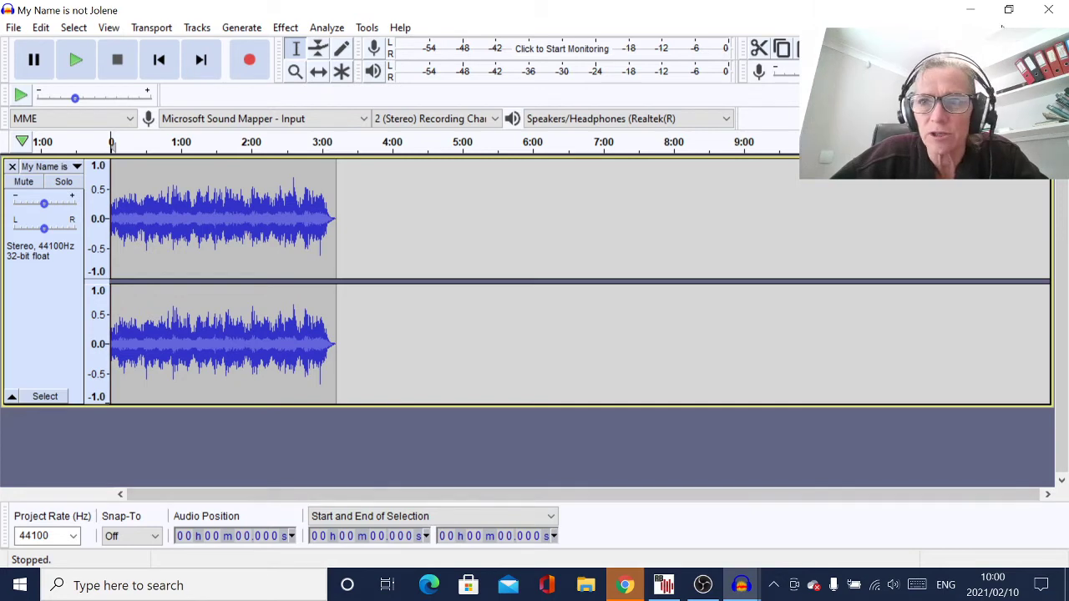
# Select the entire song track and bring up the Effect menu
pyautogui.click(295, 71)
pyautogui.click(294, 70)
pyautogui.click(295, 71)
pyautogui.click(295, 71)
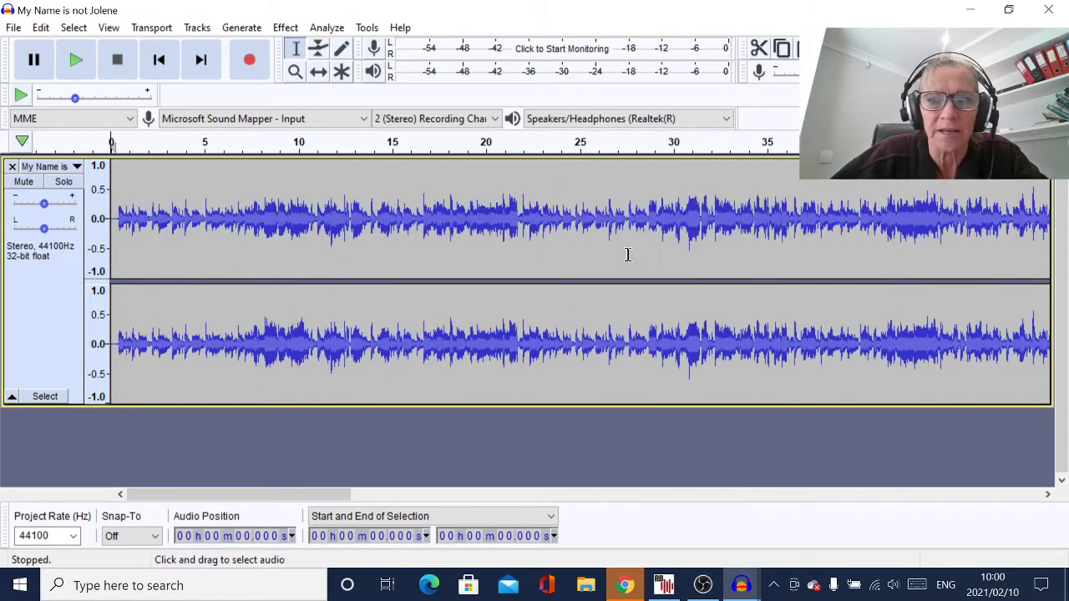
pyautogui.click(973, 49)
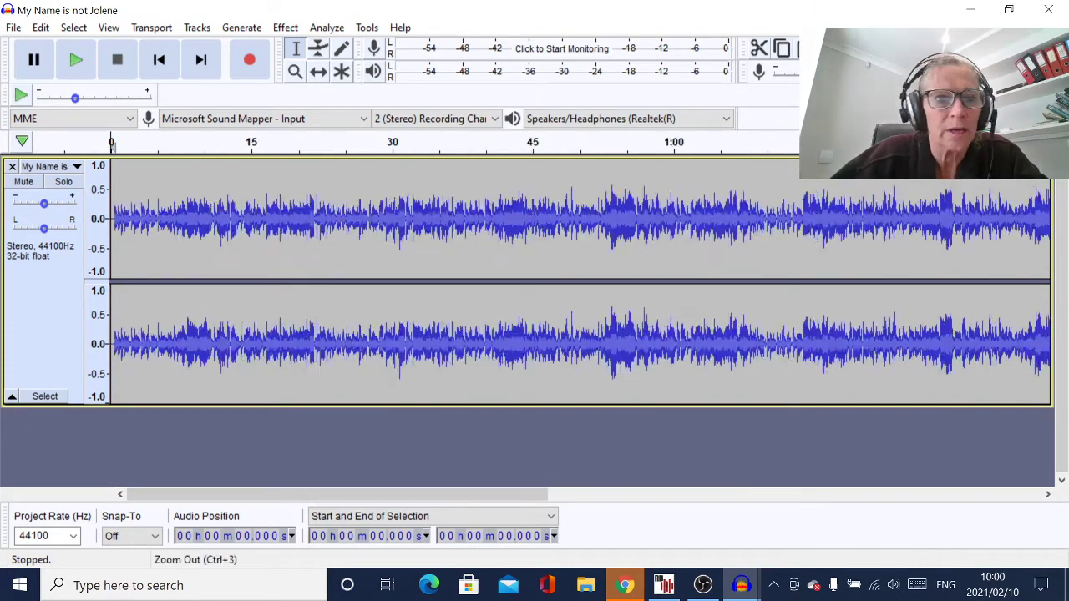
pyautogui.click(52, 333)
pyautogui.click(288, 28)
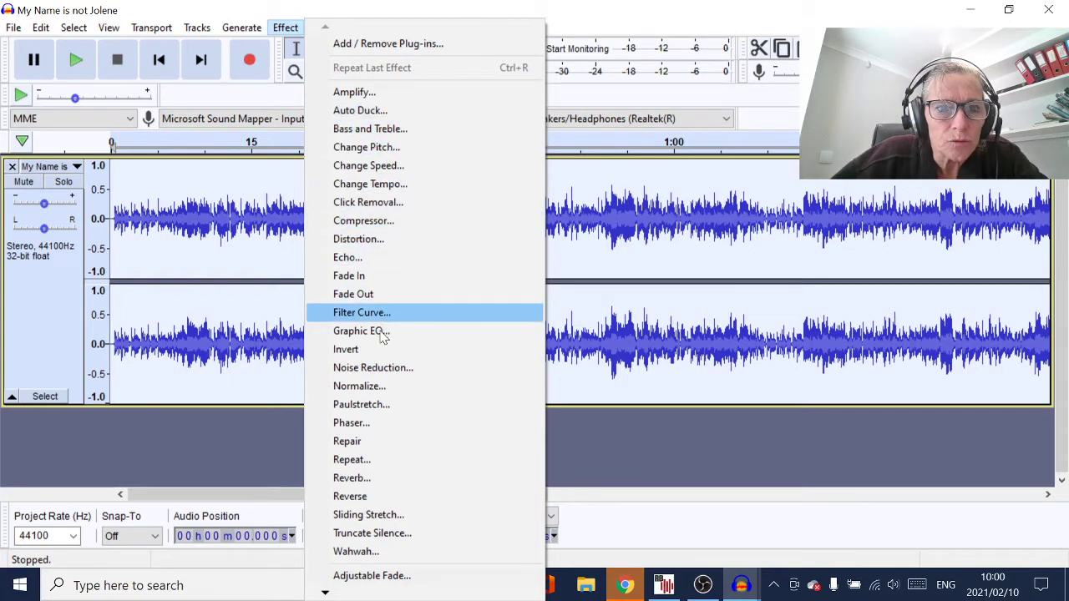
# Apply Normalize at -0.3 dB peak amplitude with Remove DC offset kept on
pyautogui.click(378, 388)
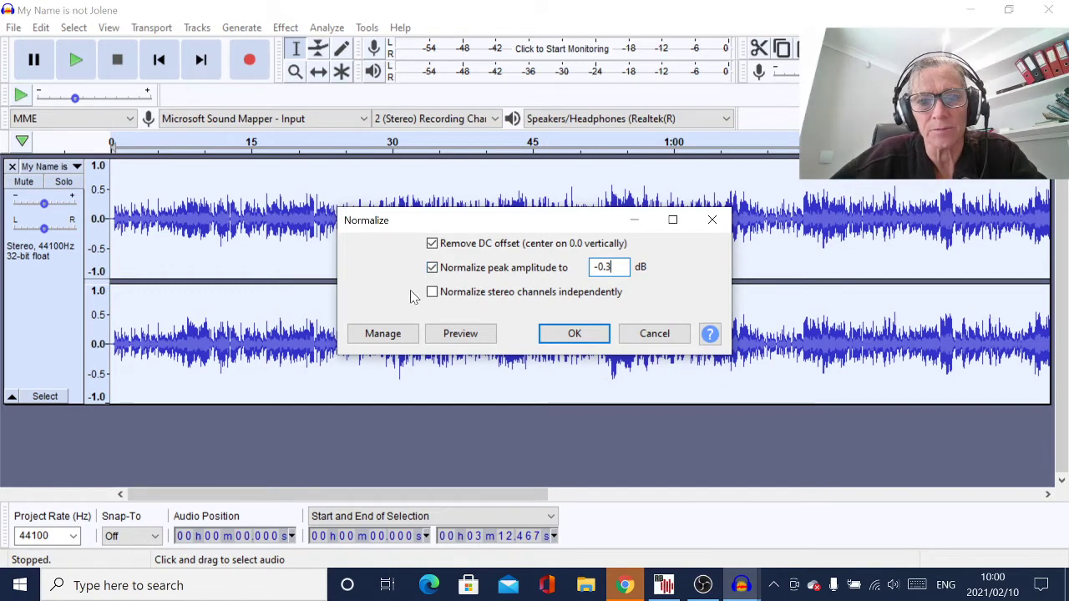
pyautogui.click(572, 336)
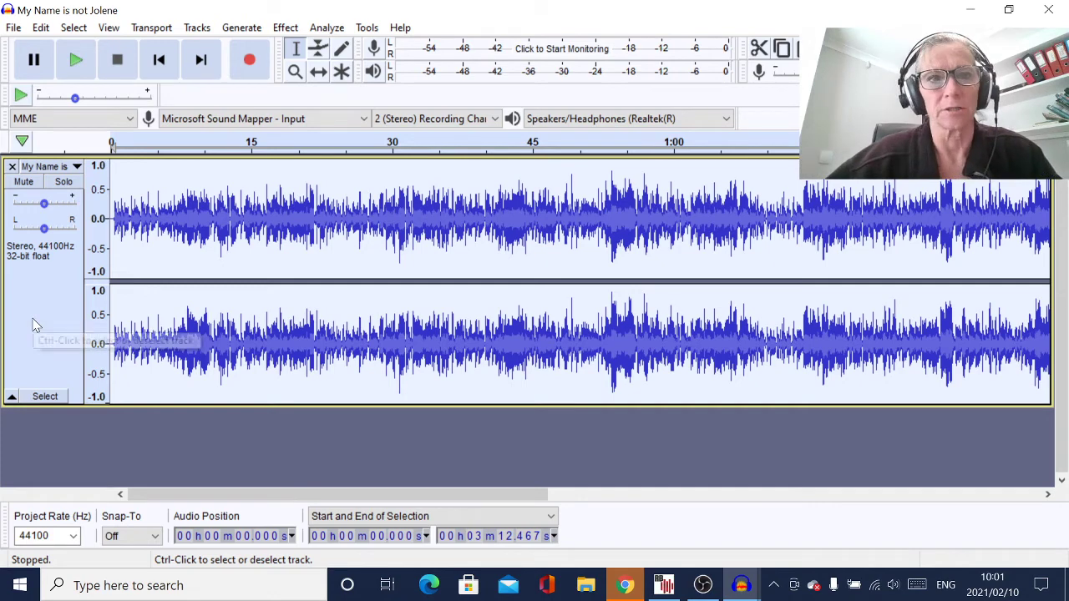
# Apply iZotope Ozone 5's Country Master - Pop preset to the whole song
pyautogui.hotkey('ctrl', '3')
pyautogui.hotkey('ctrl', '3')
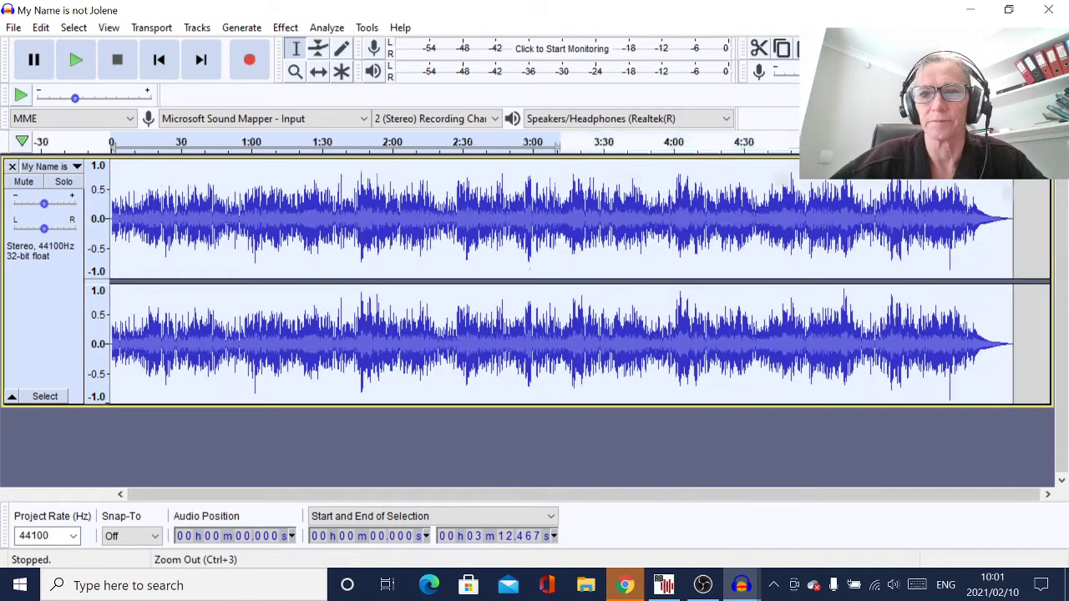
pyautogui.click(285, 27)
pyautogui.moveTo(324, 592)
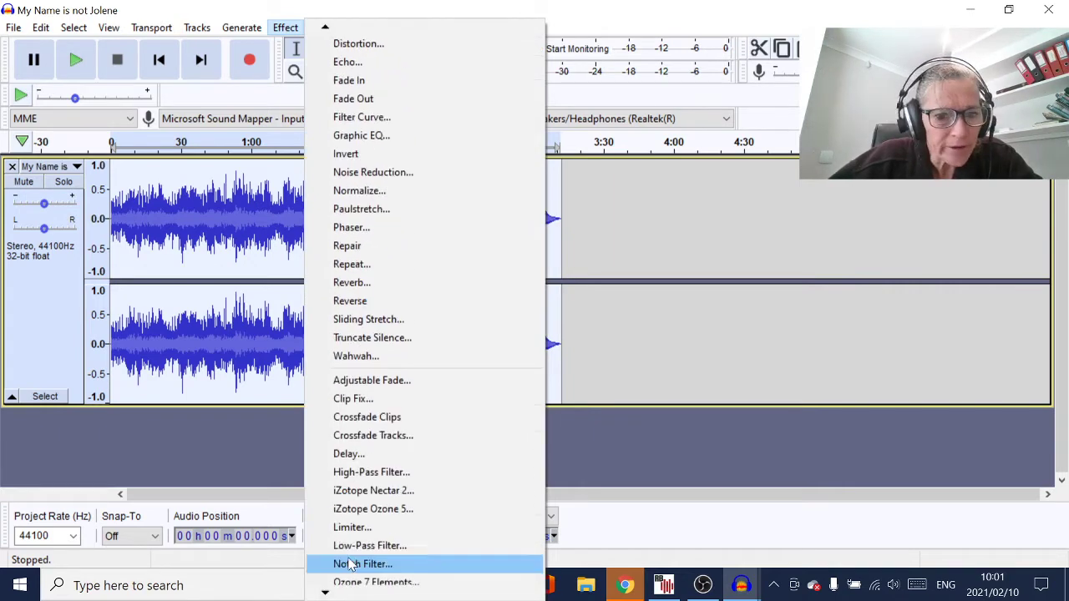
pyautogui.click(359, 511)
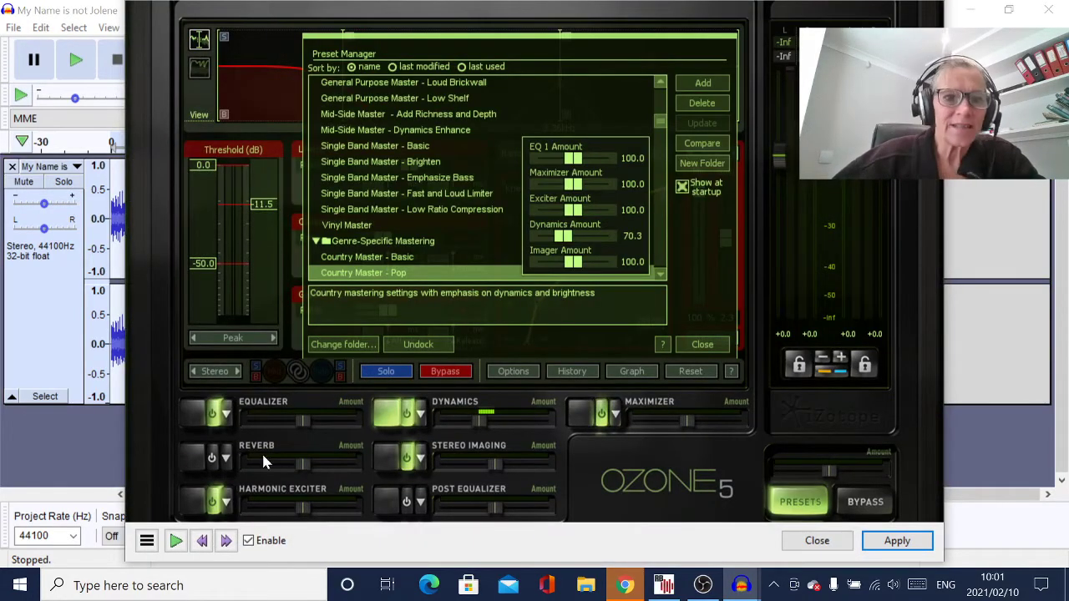
pyautogui.click(357, 258)
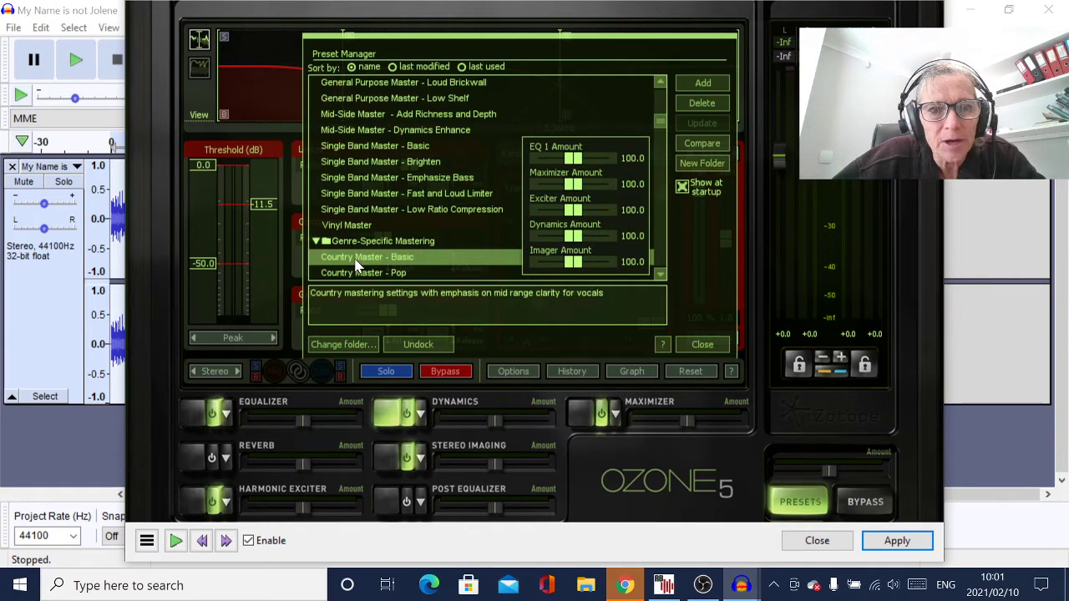
pyautogui.click(367, 278)
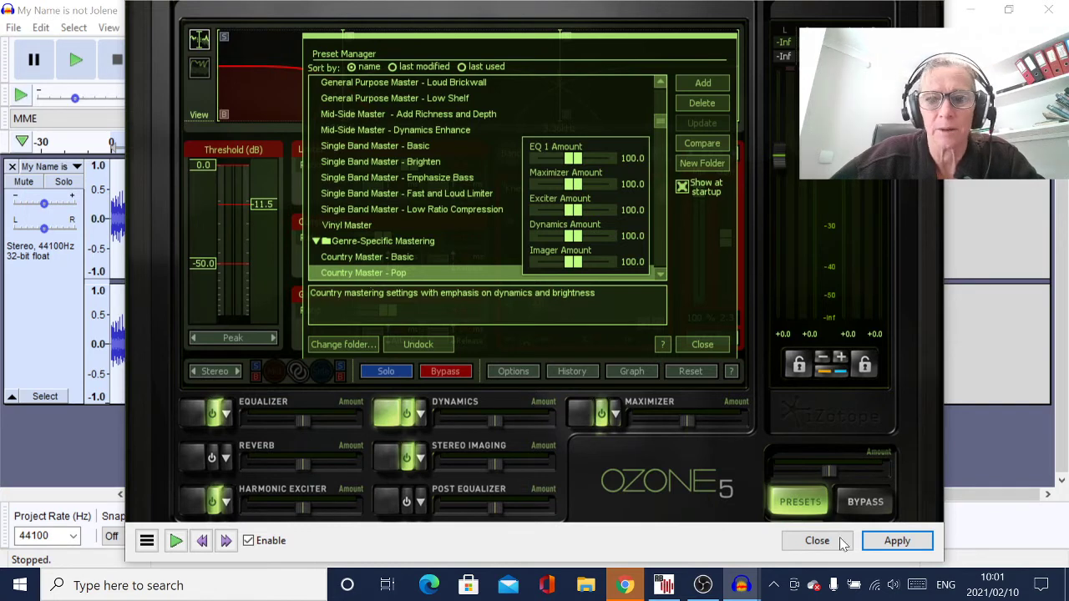
pyautogui.click(897, 540)
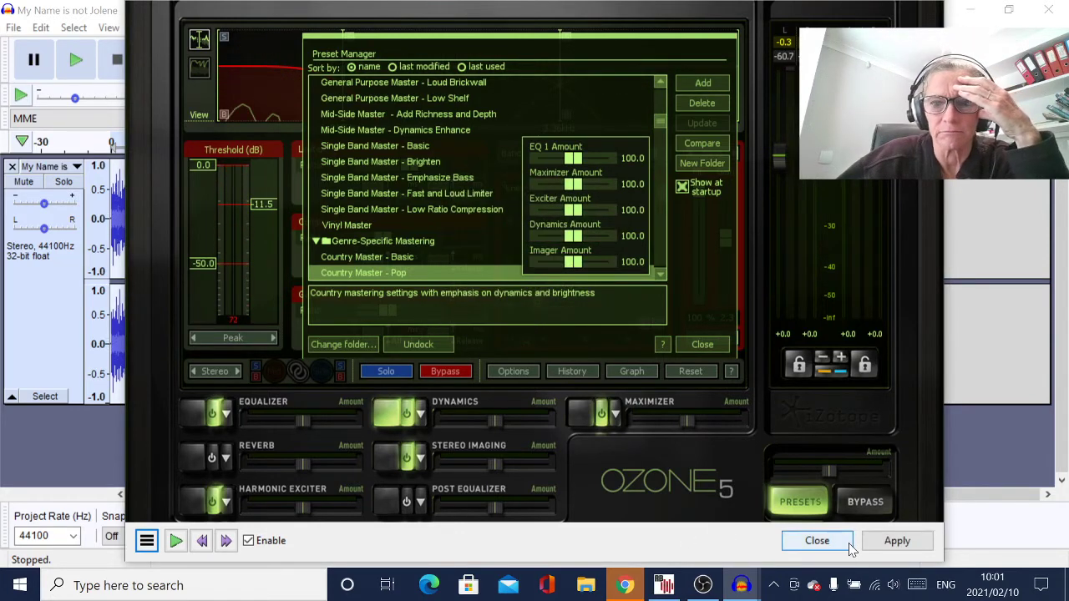
# Close Ozone, zoom in on the processed waveform and return to the start
pyautogui.click(816, 541)
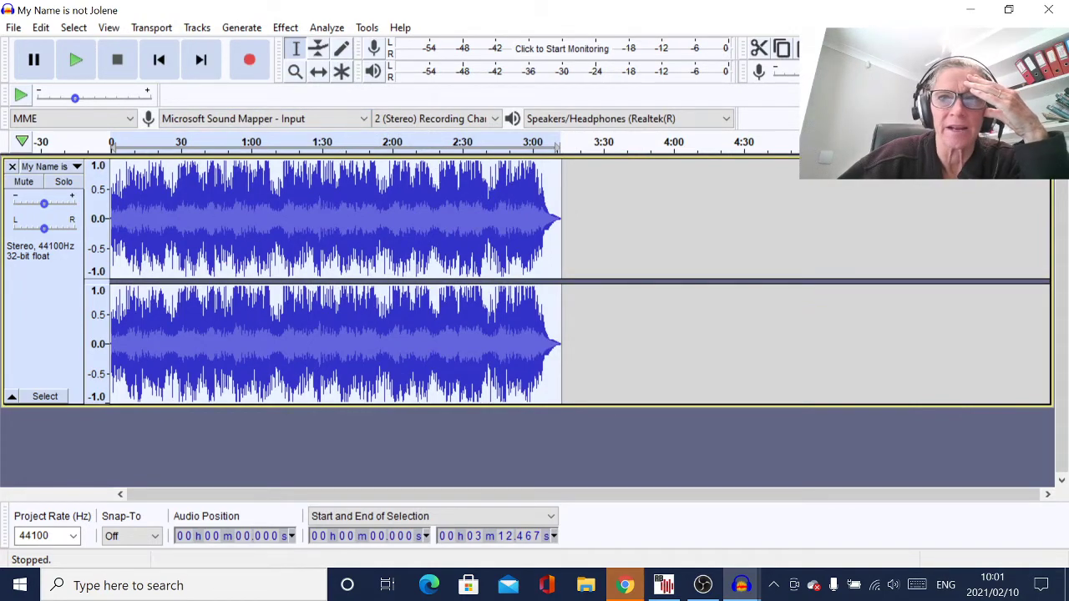
pyautogui.hotkey('ctrl', '1')
pyautogui.hotkey('ctrl', '1')
pyautogui.hotkey('ctrl', '1')
pyautogui.hotkey('ctrl', '1')
pyautogui.hotkey('ctrl', '1')
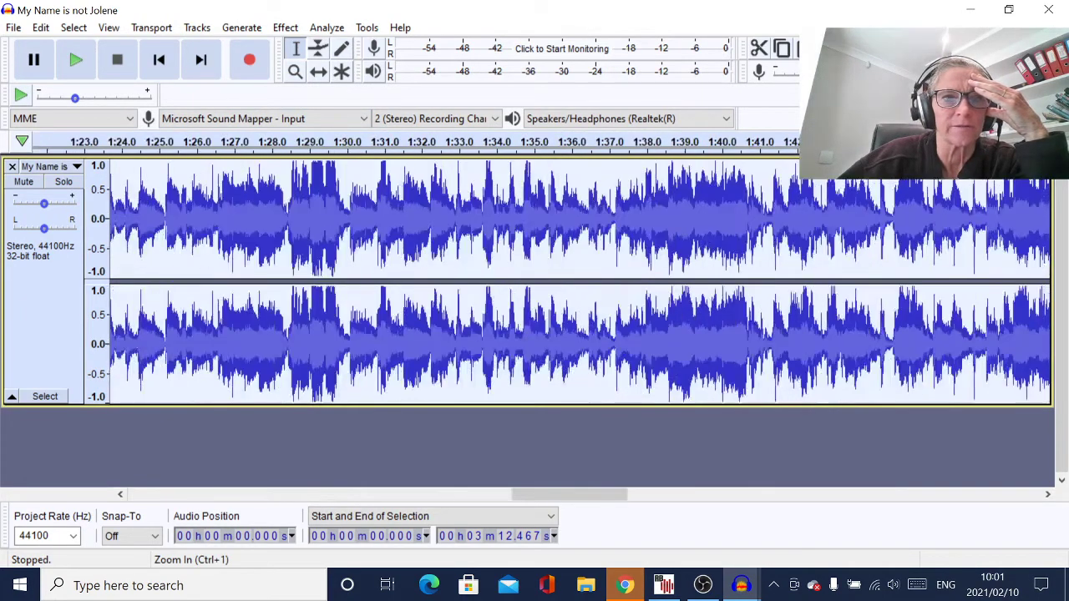
pyautogui.click(157, 62)
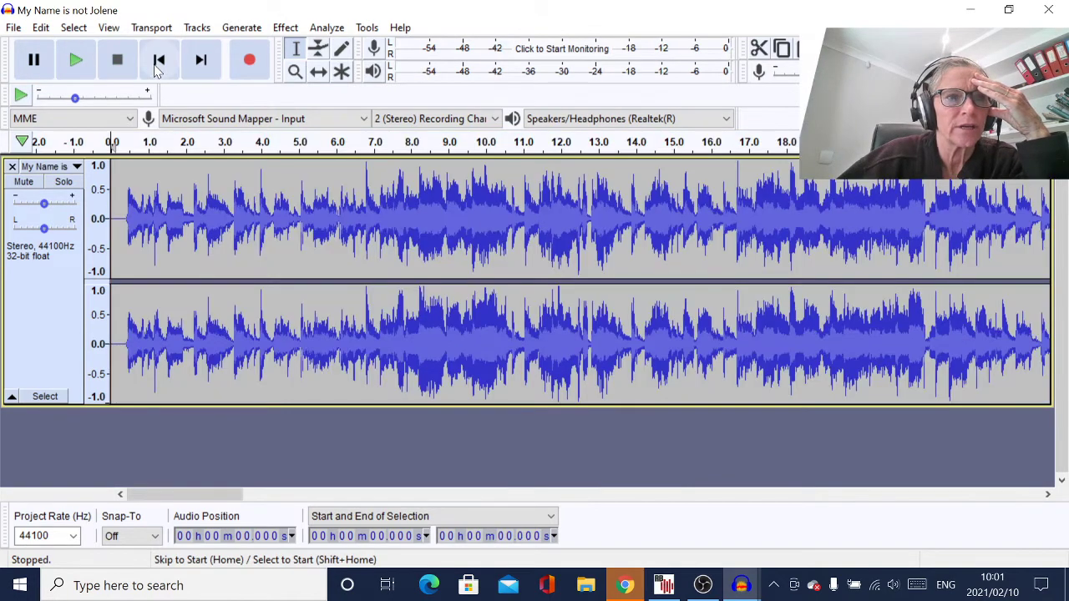
# Play the mastered song from the start and lower the speaker volume to about 45
pyautogui.click(78, 61)
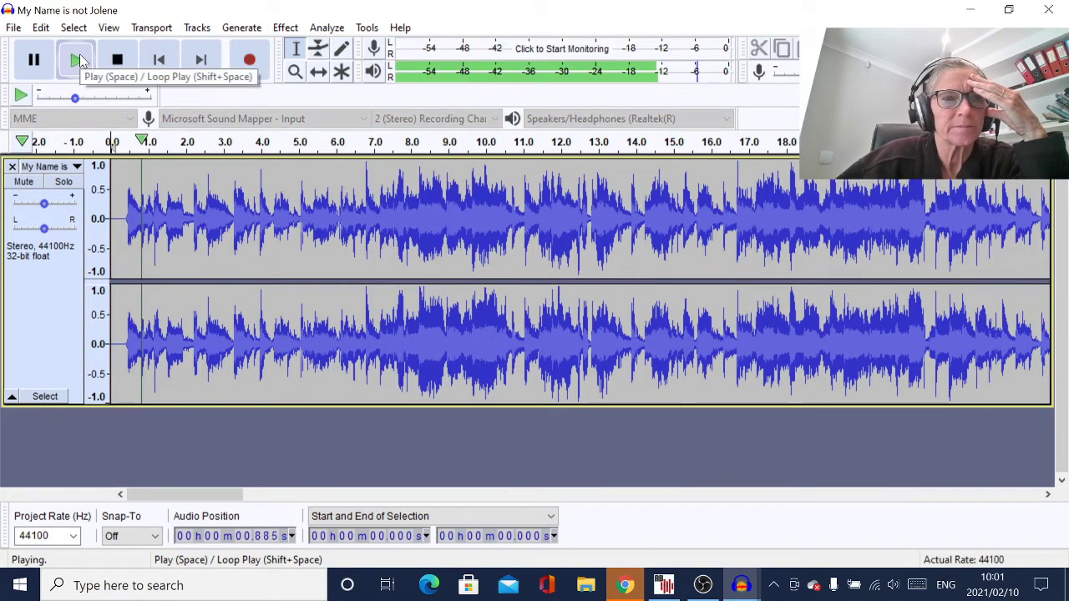
pyautogui.click(893, 586)
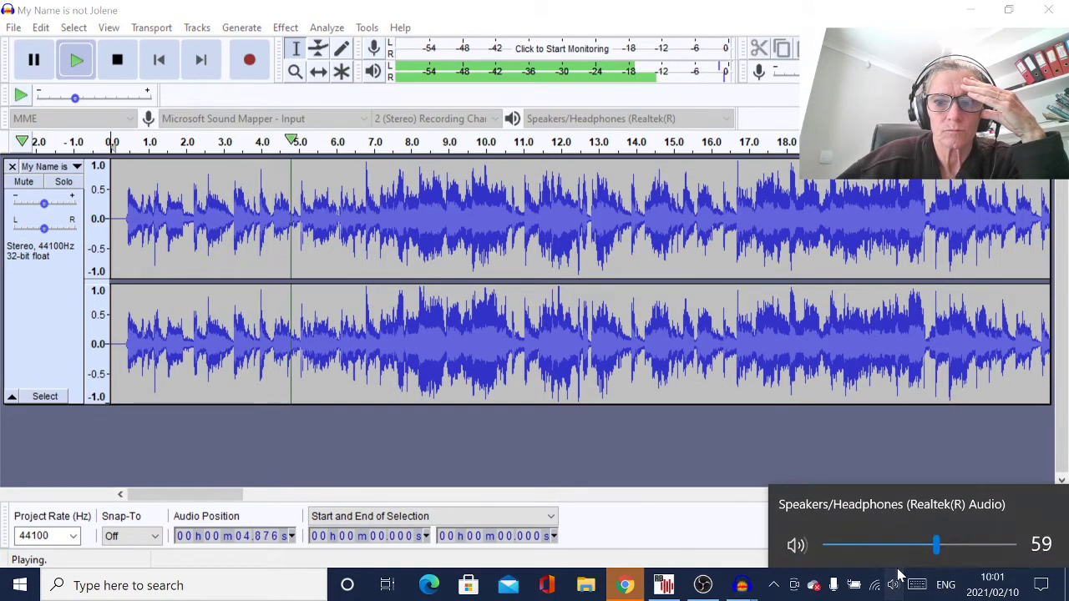
pyautogui.moveTo(937, 553); pyautogui.dragTo(905, 562)
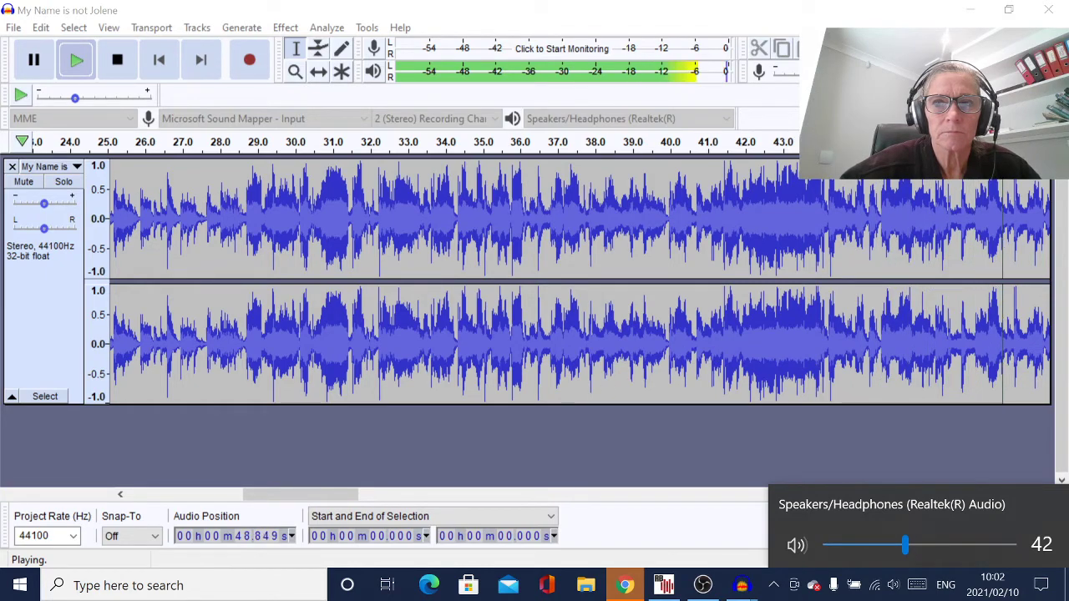
pyautogui.click(950, 48)
pyautogui.click(949, 48)
pyautogui.click(950, 48)
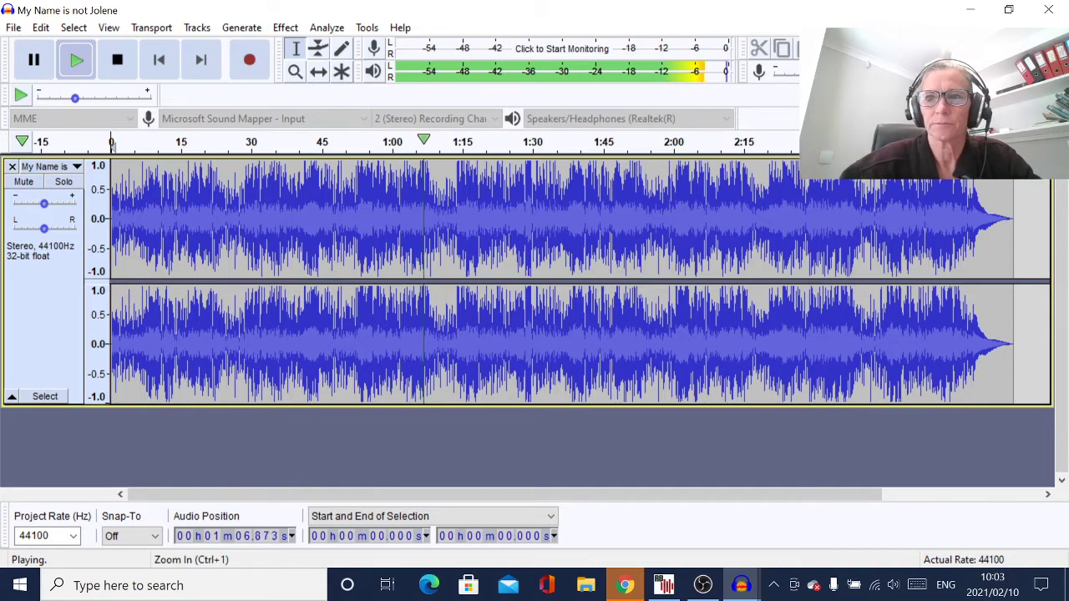
# Follow playback through to the fade-out, zooming in and out on the waveform
pyautogui.click(295, 71)
pyautogui.click(295, 71)
pyautogui.click(295, 71)
pyautogui.click(294, 71)
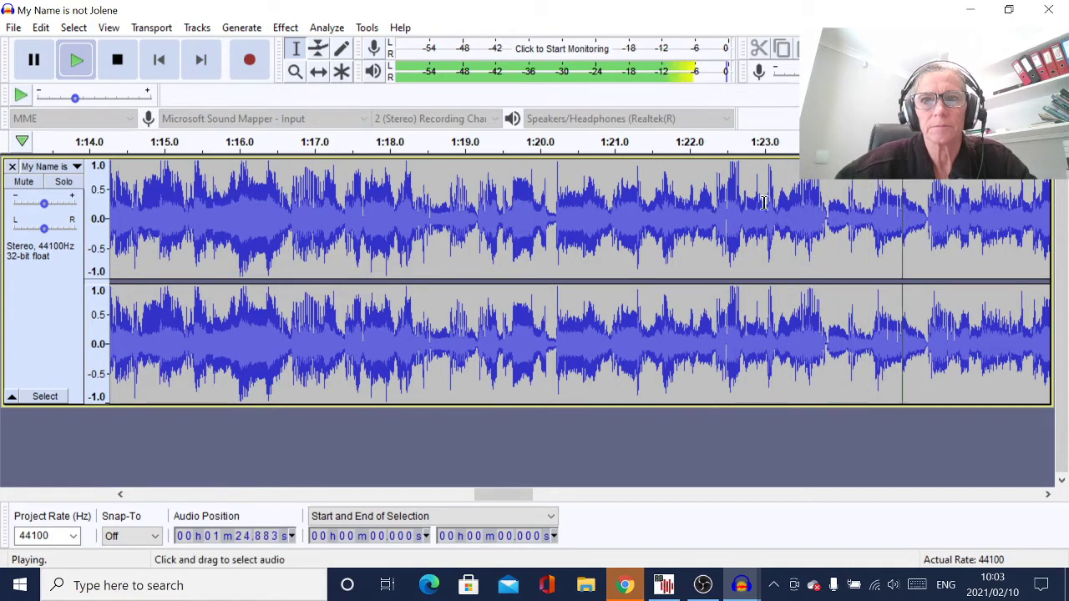
pyautogui.click(951, 48)
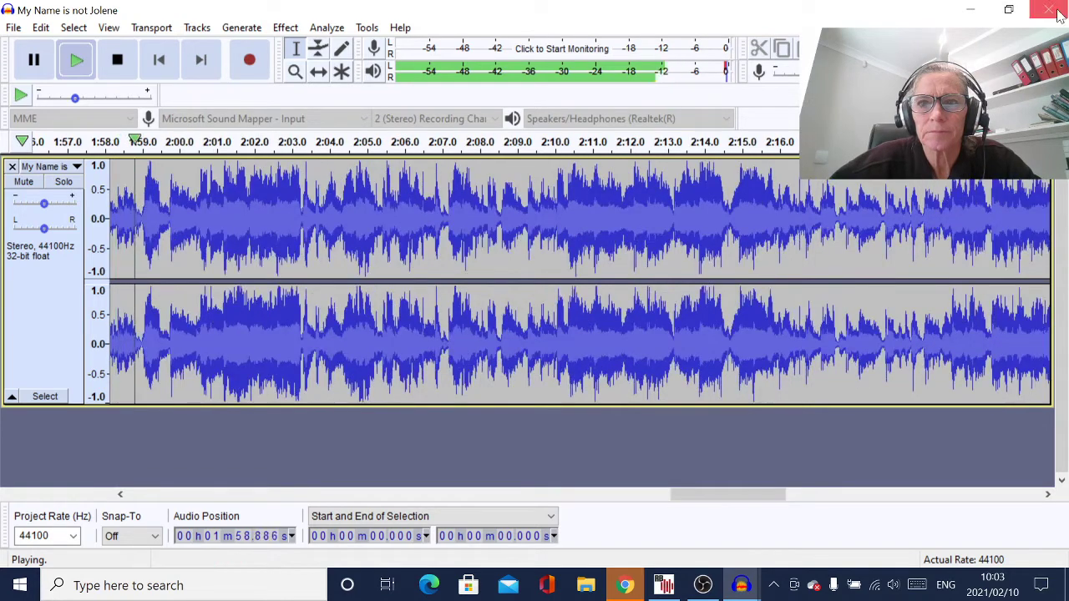
pyautogui.hotkey('ctrl', '3')
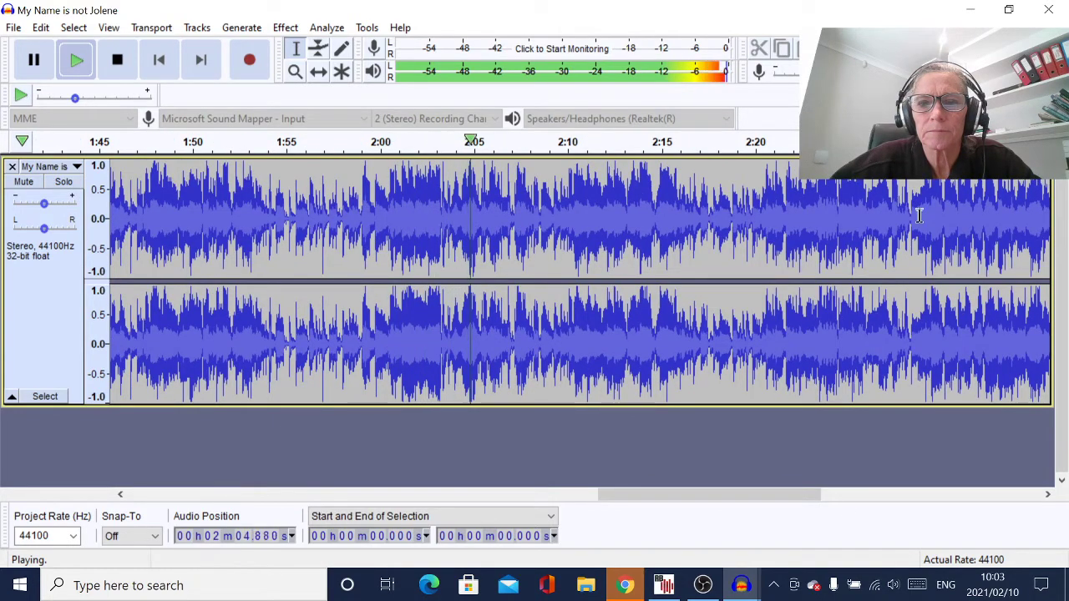
pyautogui.moveTo(749, 493); pyautogui.dragTo(816, 524)
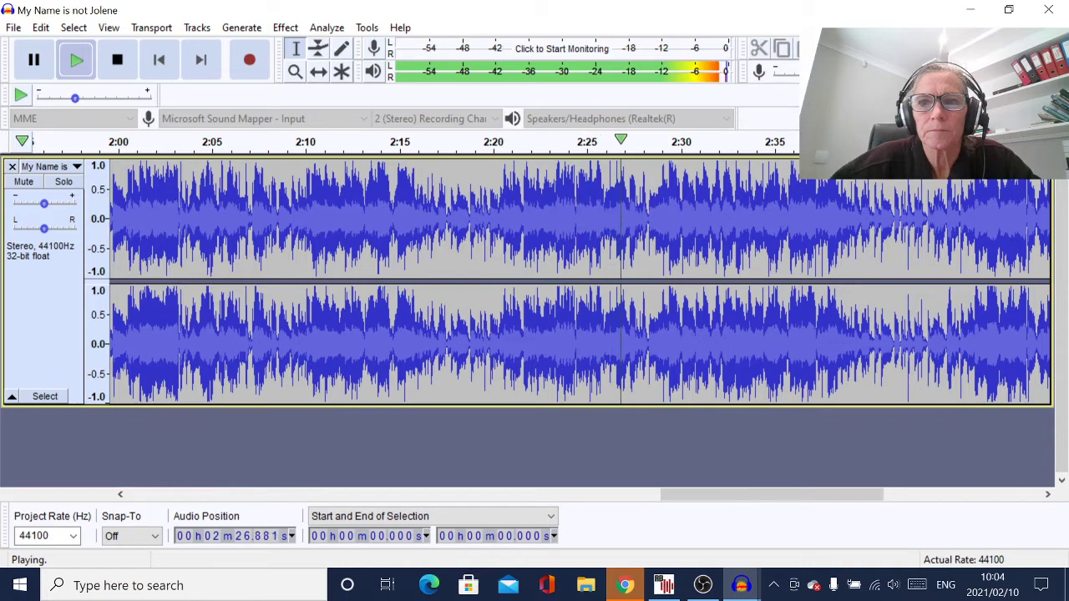
pyautogui.click(968, 47)
pyautogui.click(969, 47)
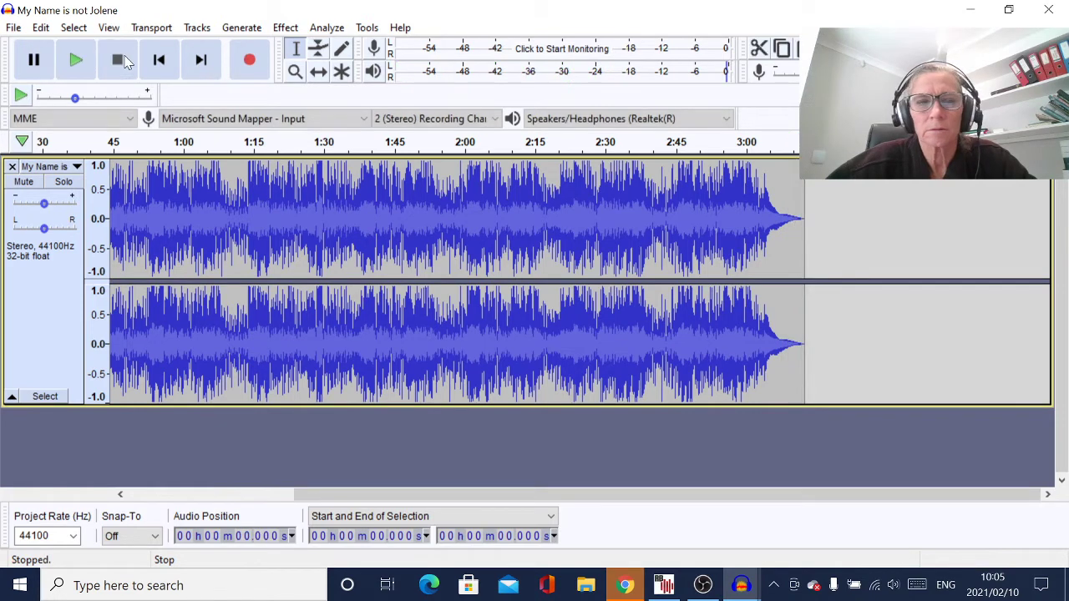
# Export the song as a WAV file named 'My Name is not Jolene Final'
pyautogui.click(14, 28)
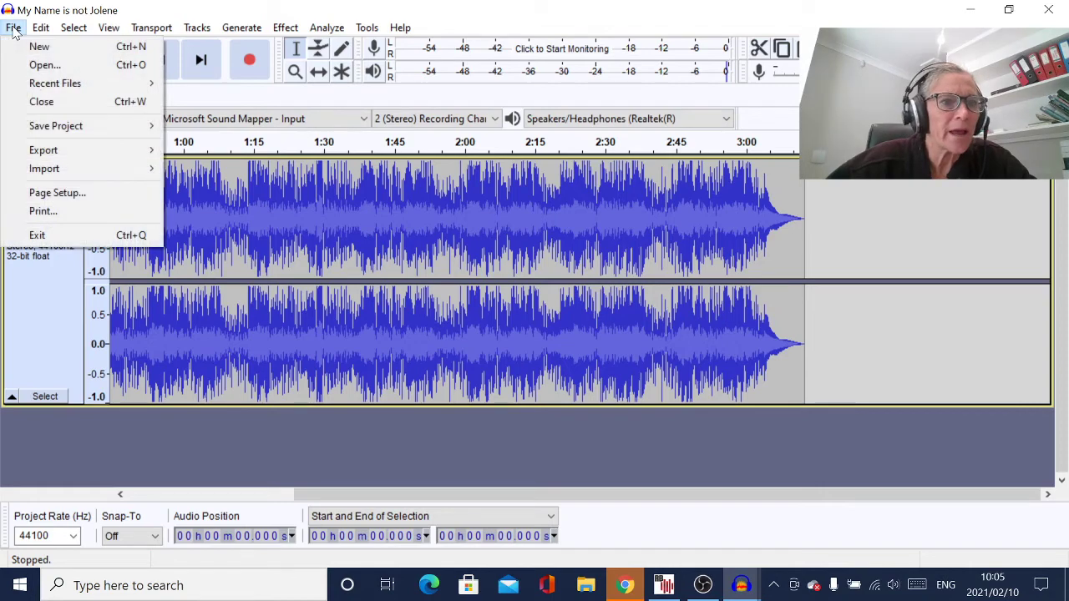
pyautogui.moveTo(56, 152)
pyautogui.click(244, 168)
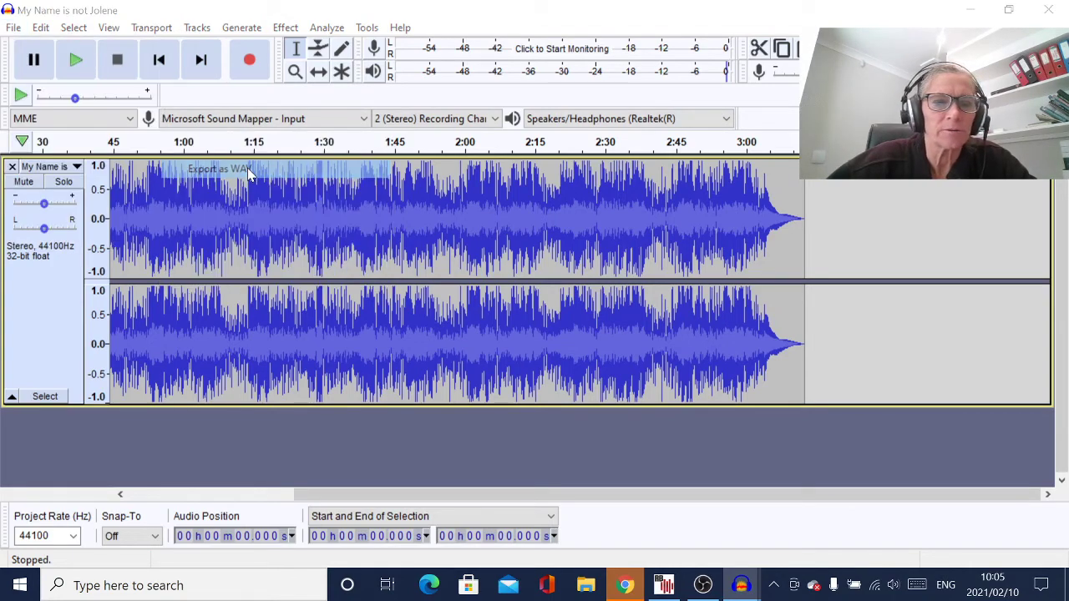
pyautogui.click(264, 346)
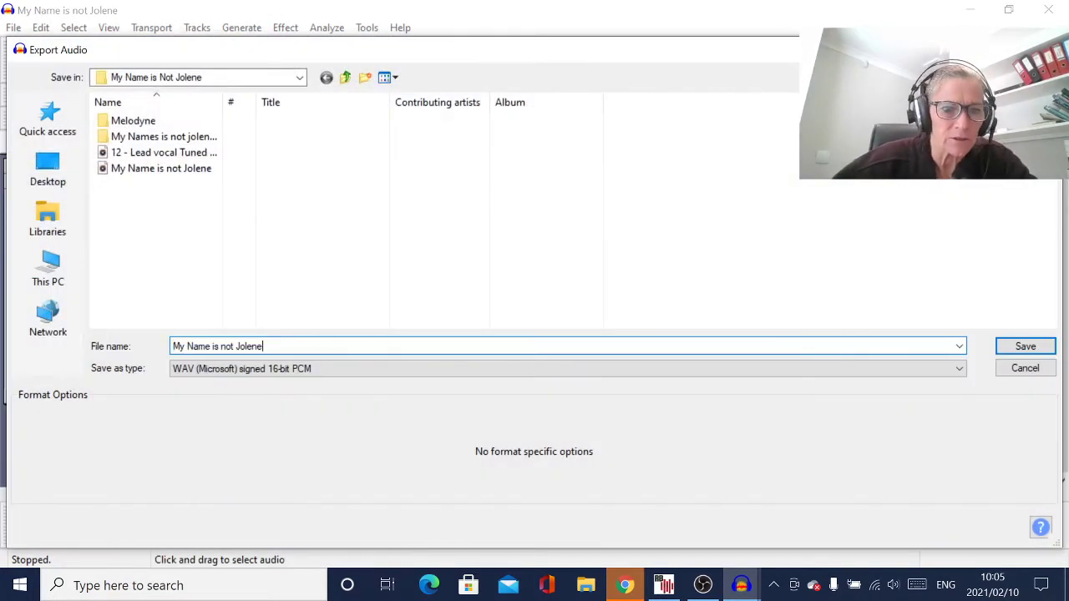
pyautogui.write('Fin')
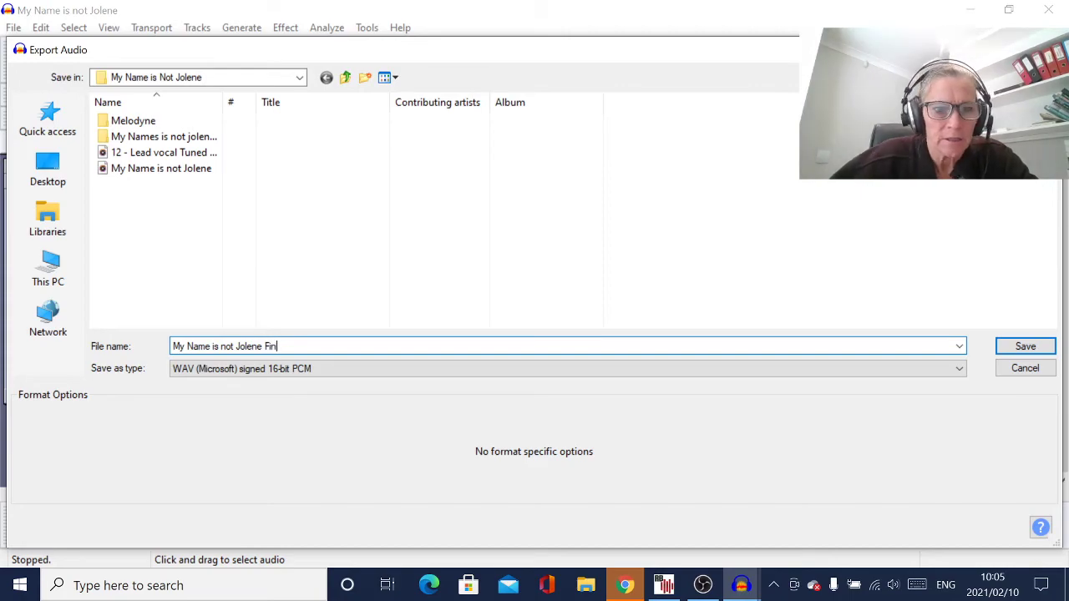
pyautogui.write('al')
pyautogui.press('Return')
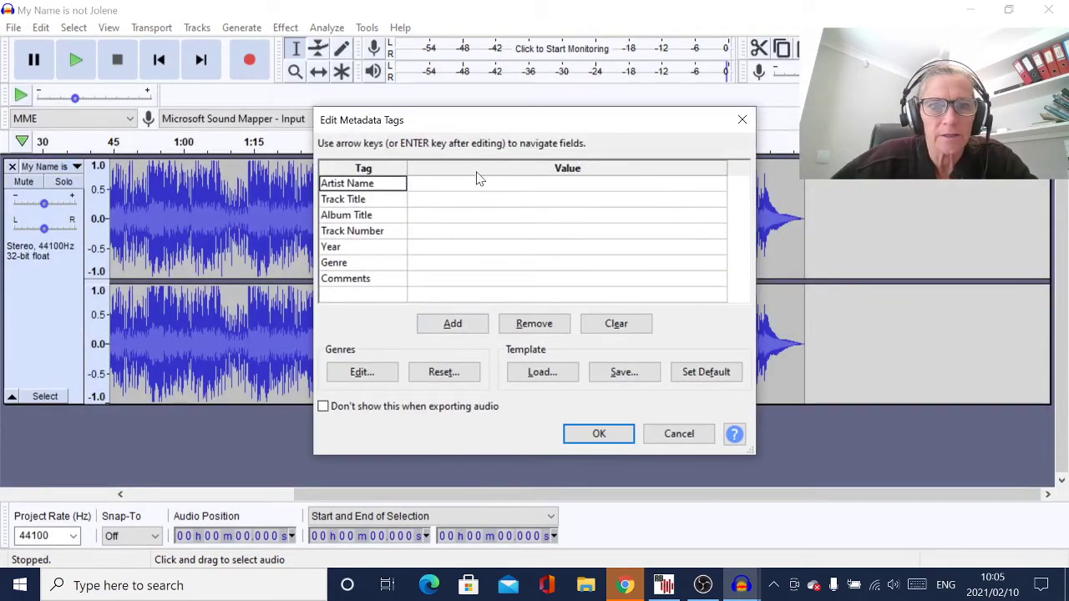
# Enter the artist's name and the track title 'My Name is No Jolene'
pyautogui.click(478, 182)
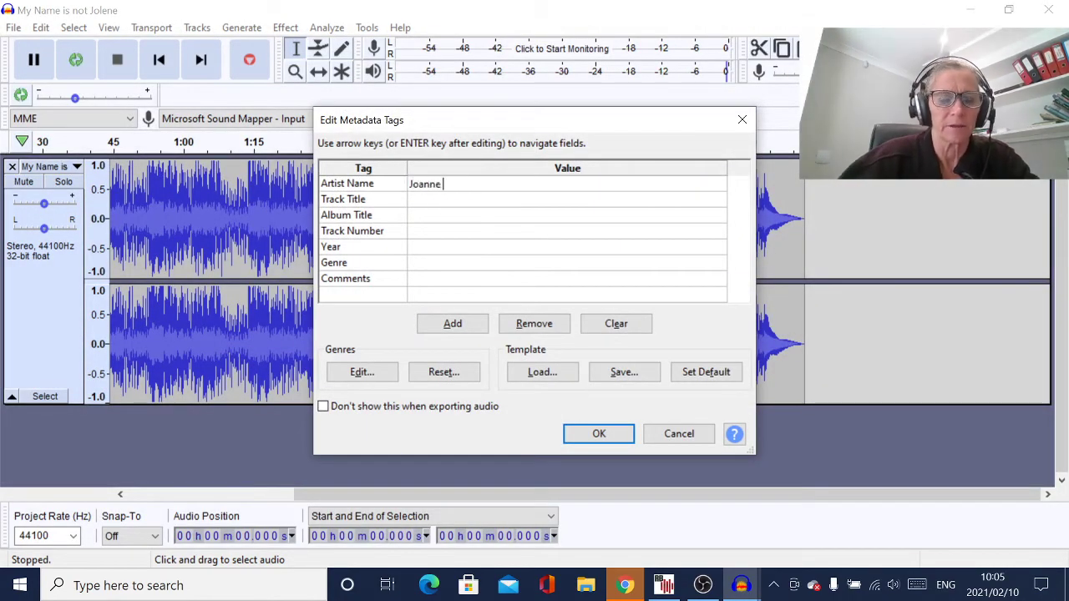
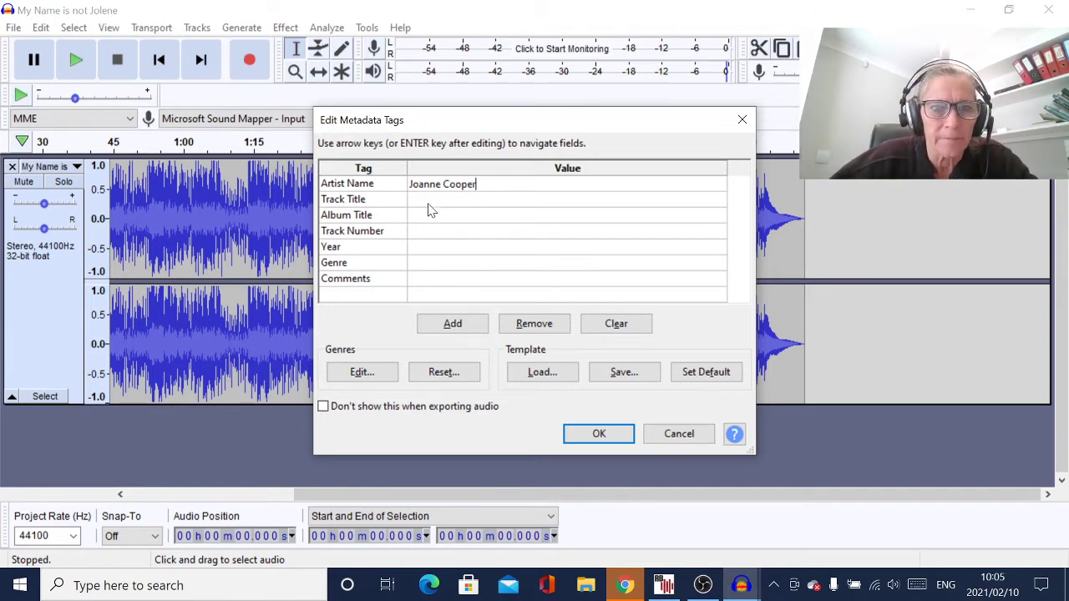
pyautogui.click(432, 201)
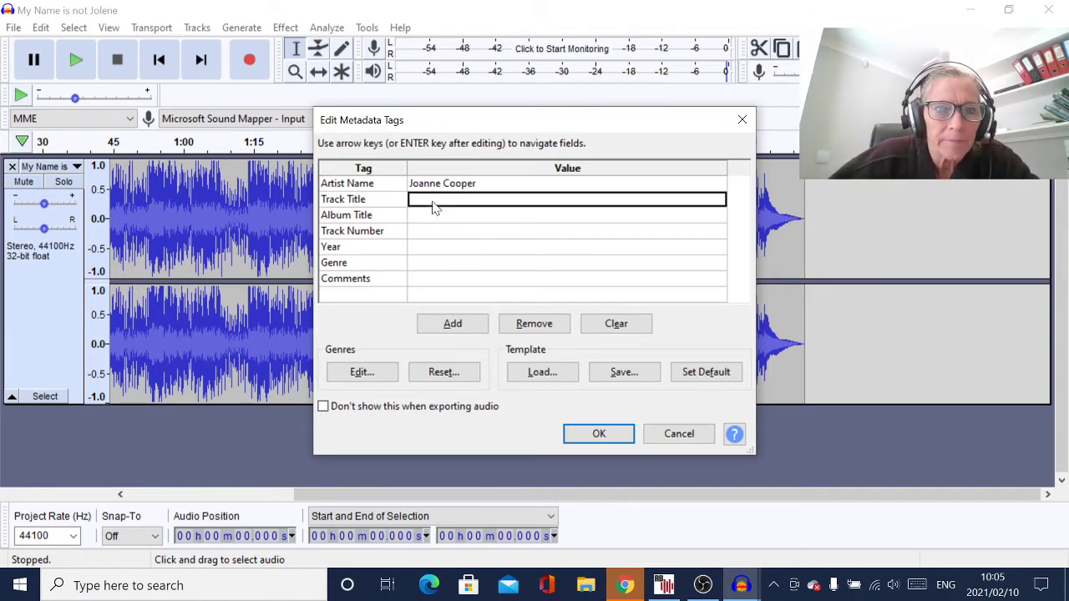
pyautogui.write('My Name is No Jolene')
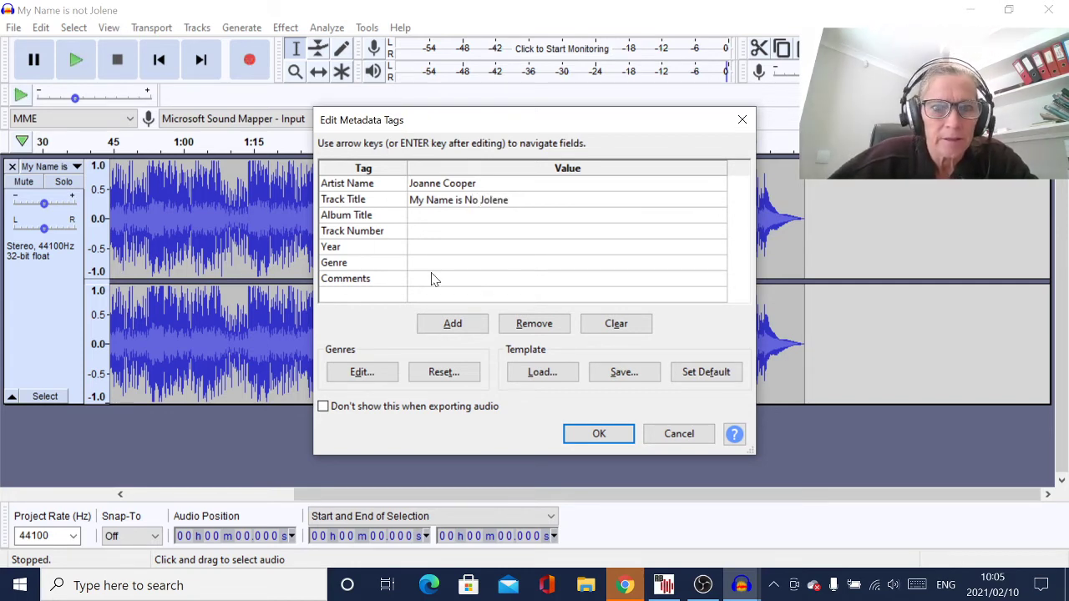
# Type a copyright comment naming both writers, correcting the co-writer's misspelled name
pyautogui.click(433, 278)
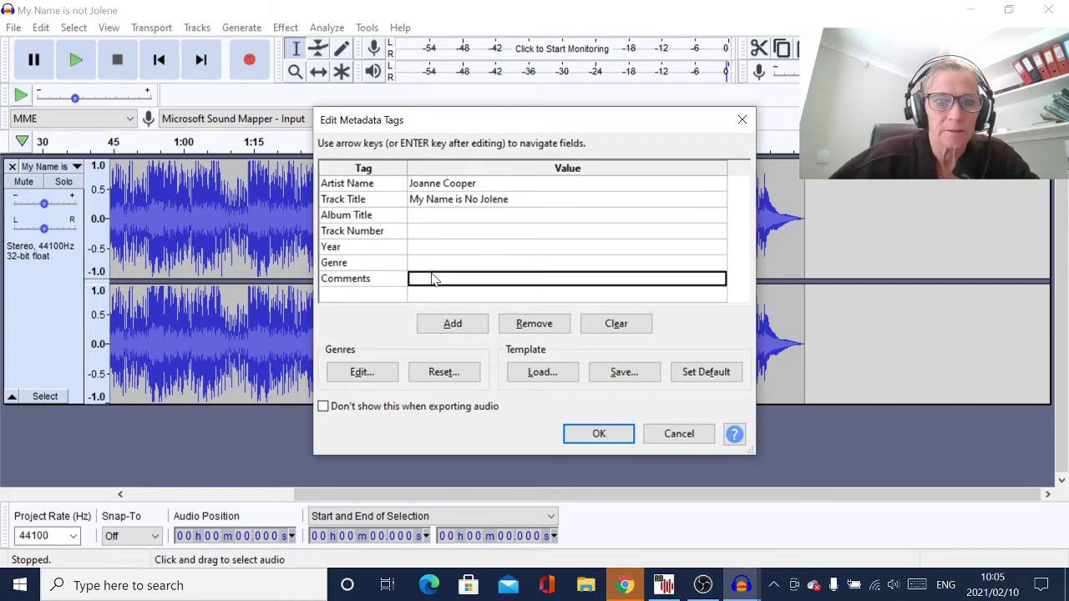
pyautogui.write('C')
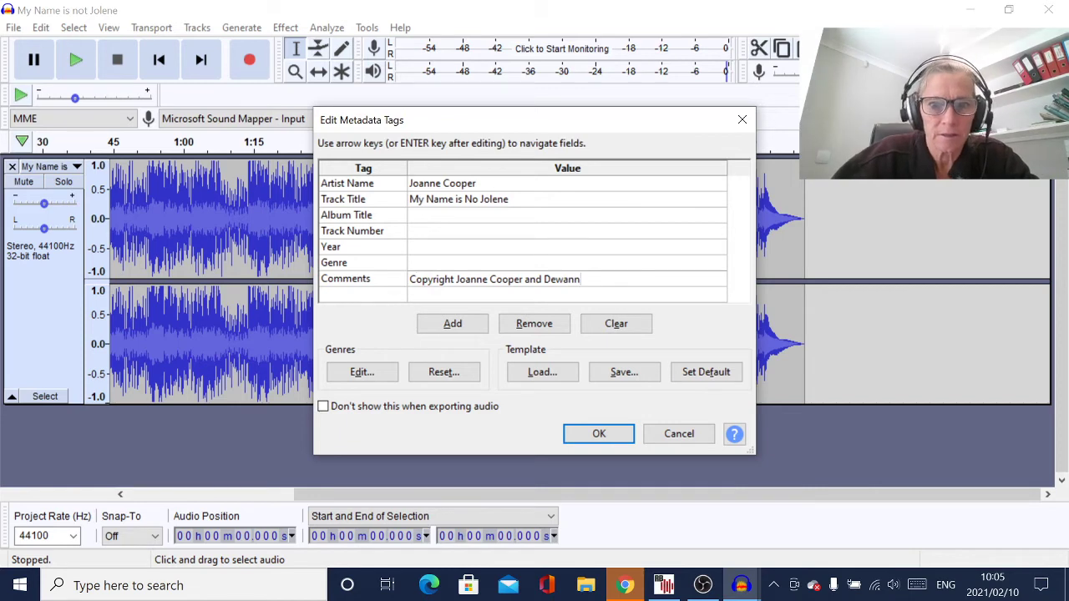
pyautogui.press('BackSpace')
pyautogui.press('BackSpace')
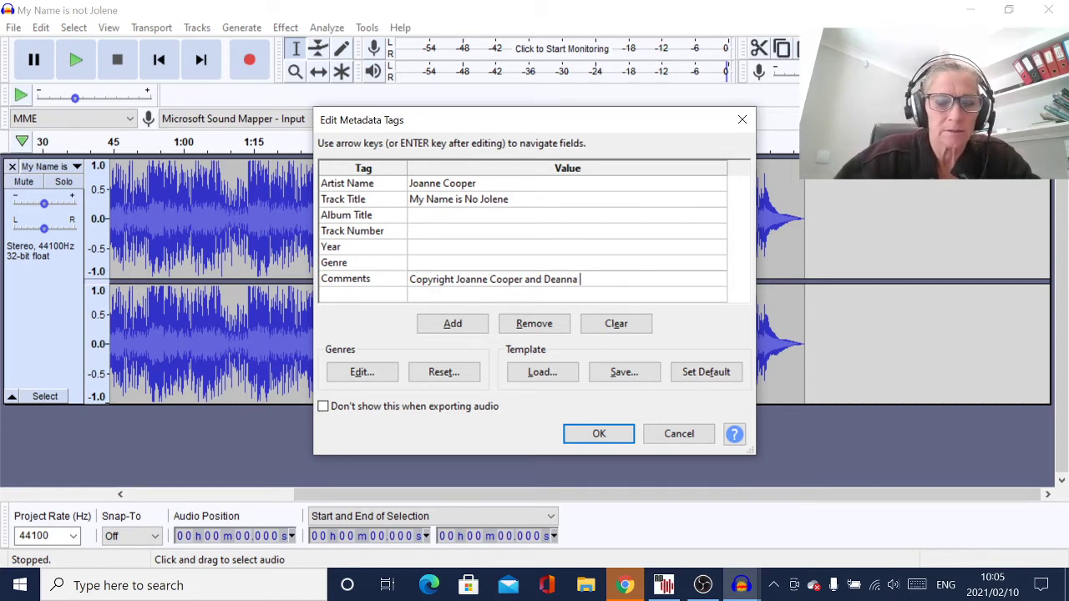
pyautogui.write('Swei')
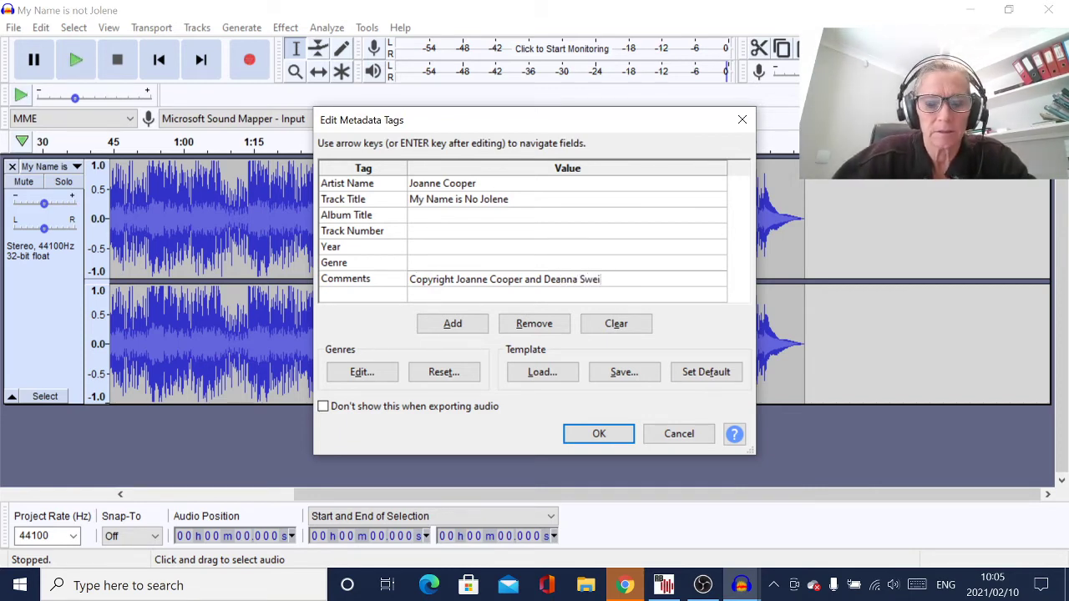
pyautogui.write('dl')
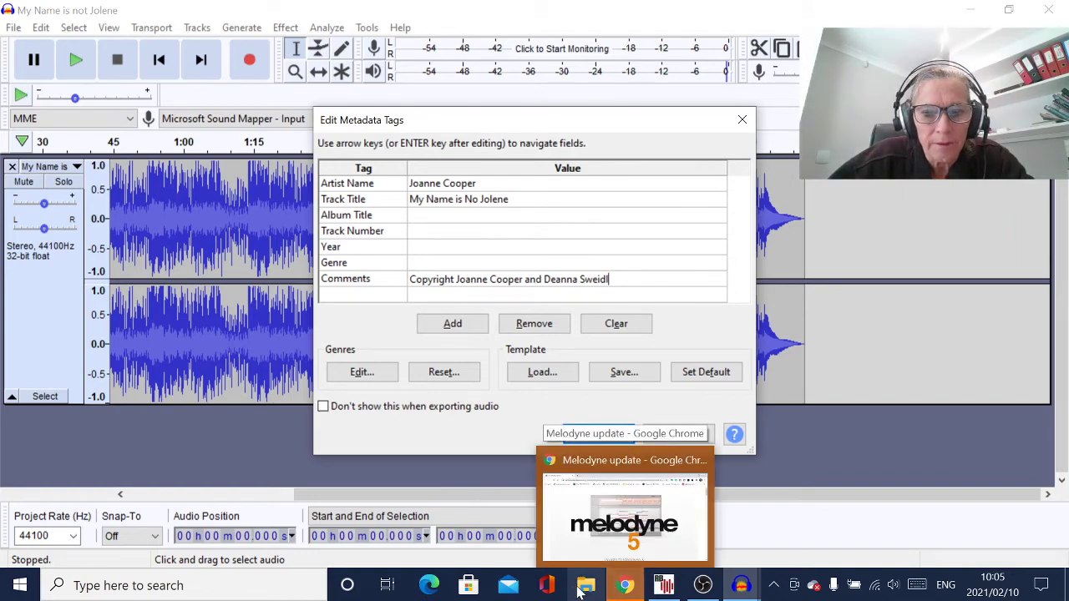
# Check the co-writer's name spelling in the My Name is Not Jolene lyrics file, then return to Audacity
pyautogui.click(585, 587)
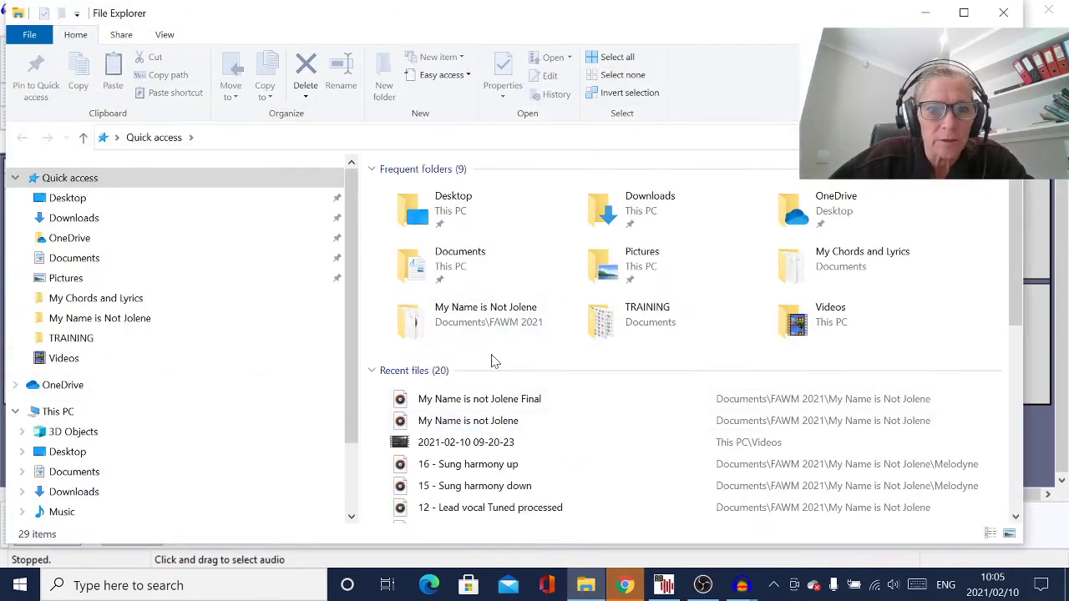
pyautogui.click(60, 318)
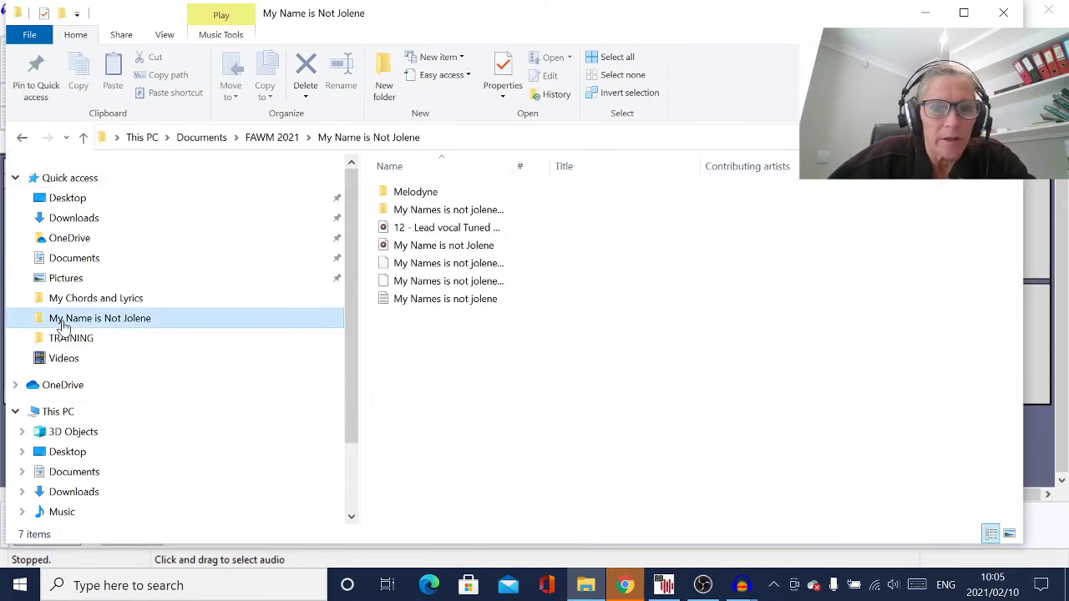
pyautogui.doubleClick(425, 299)
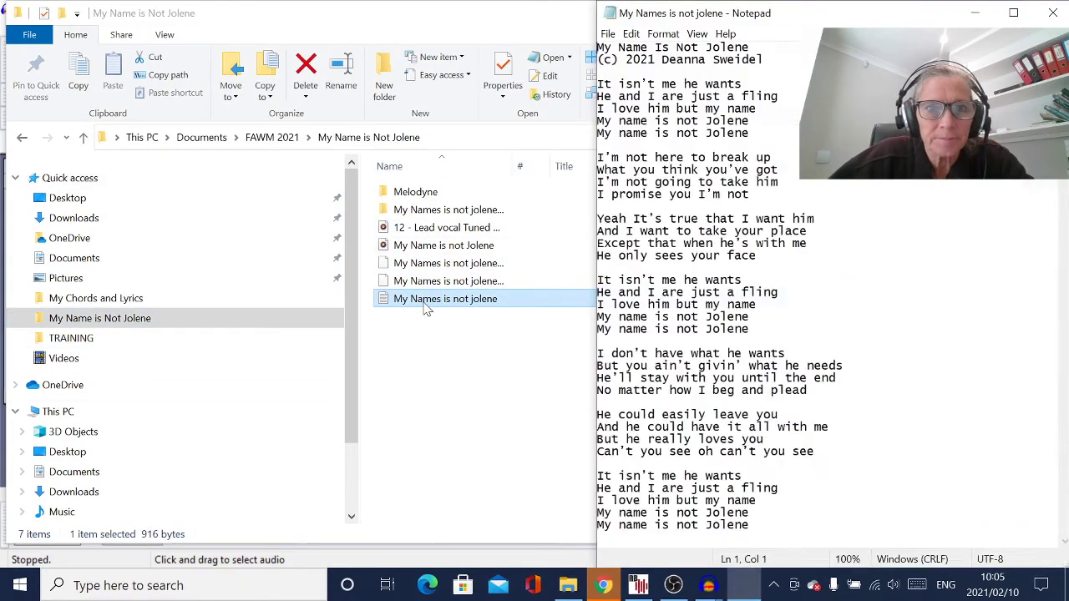
pyautogui.moveTo(764, 59); pyautogui.dragTo(669, 61)
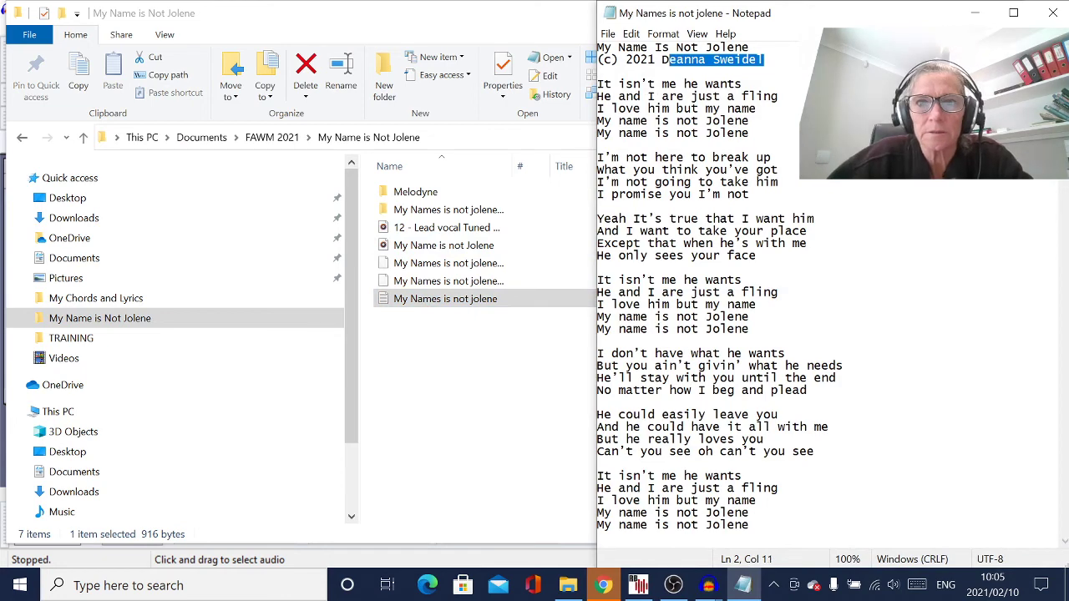
pyautogui.click(601, 586)
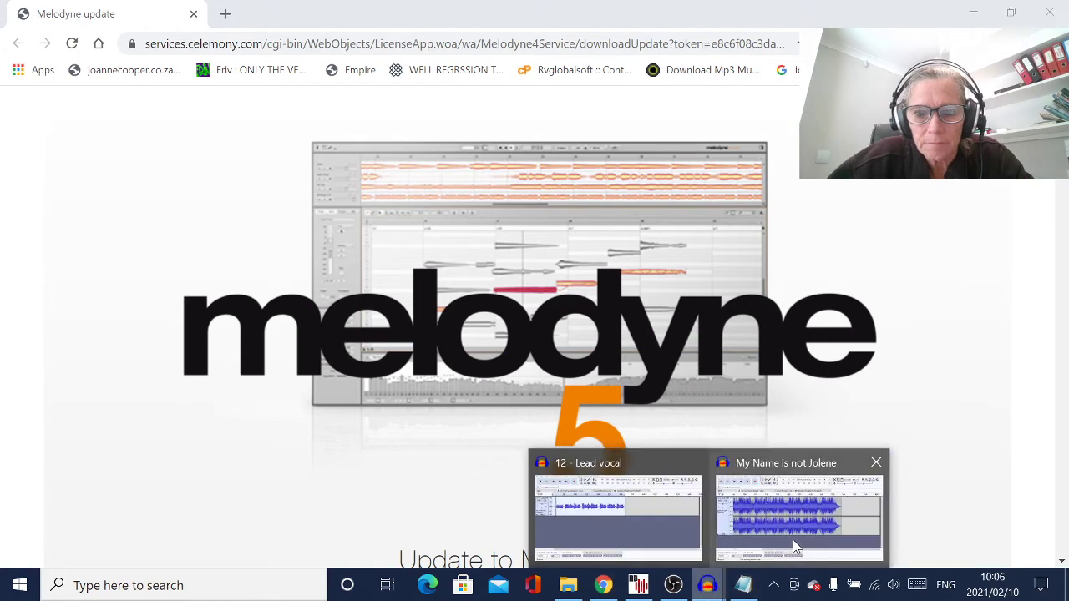
pyautogui.click(793, 539)
# Fix the co-writer's surname in the copyright comment, add 2021, and confirm the tags to export the WAV
pyautogui.click(657, 282)
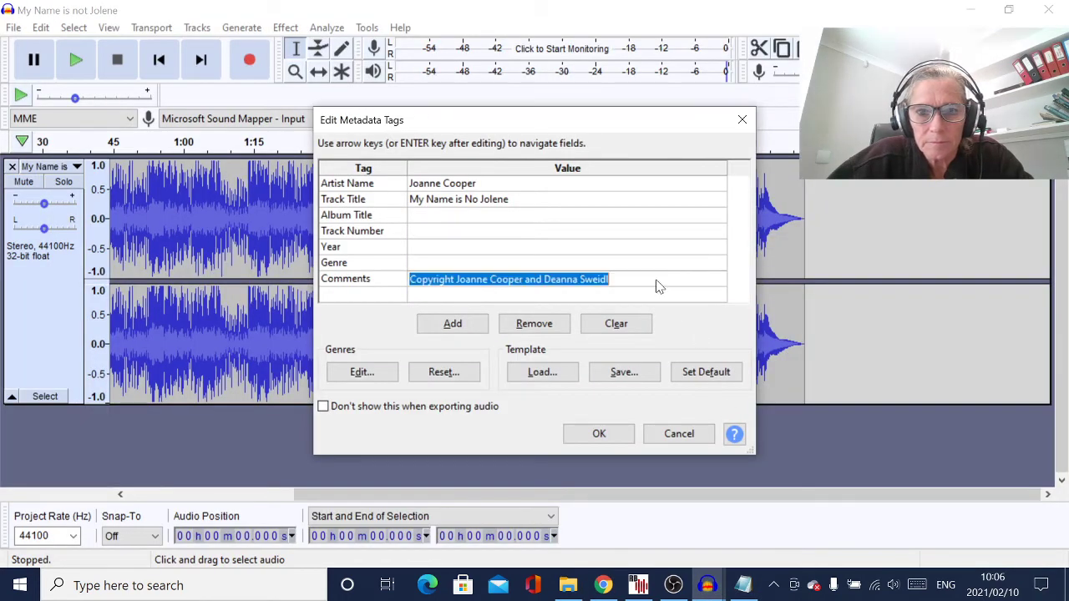
pyautogui.click(643, 282)
pyautogui.press('BackSpace')
pyautogui.press('BackSpace')
pyautogui.press('BackSpace')
pyautogui.press('BackSpace')
pyautogui.press('BackSpace')
pyautogui.press('BackSpace')
pyautogui.press('BackSpace')
pyautogui.press('BackSpace')
pyautogui.press('BackSpace')
pyautogui.press('BackSpace')
pyautogui.press('BackSpace')
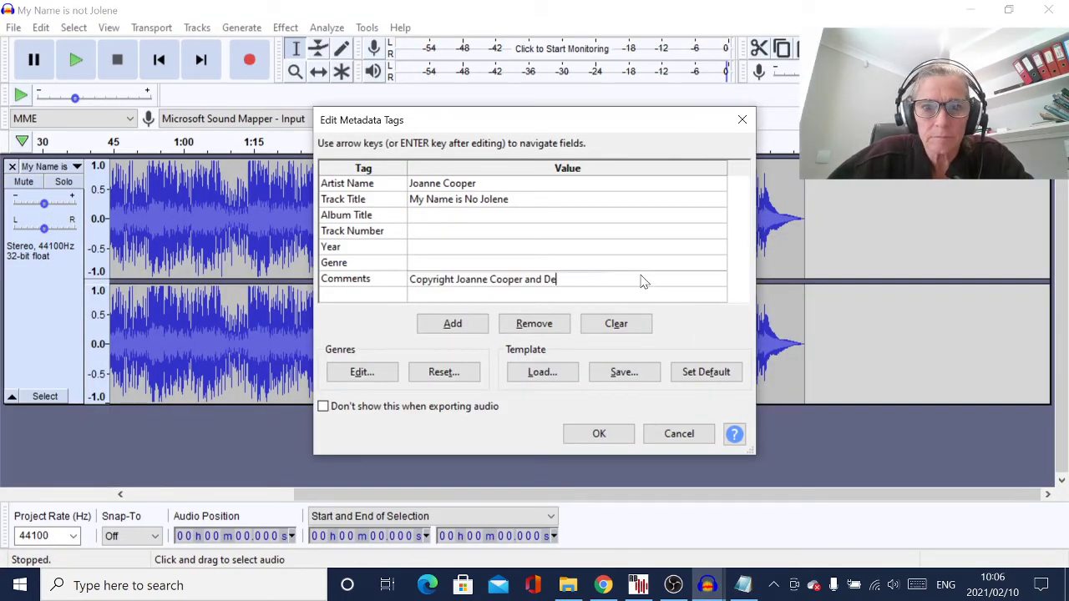
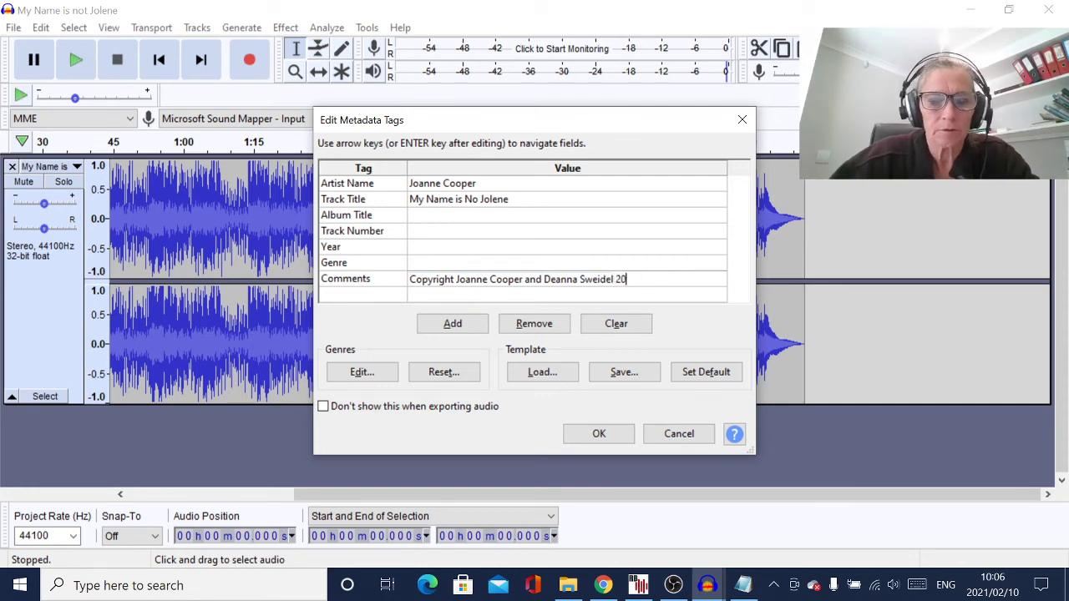
pyautogui.write('21')
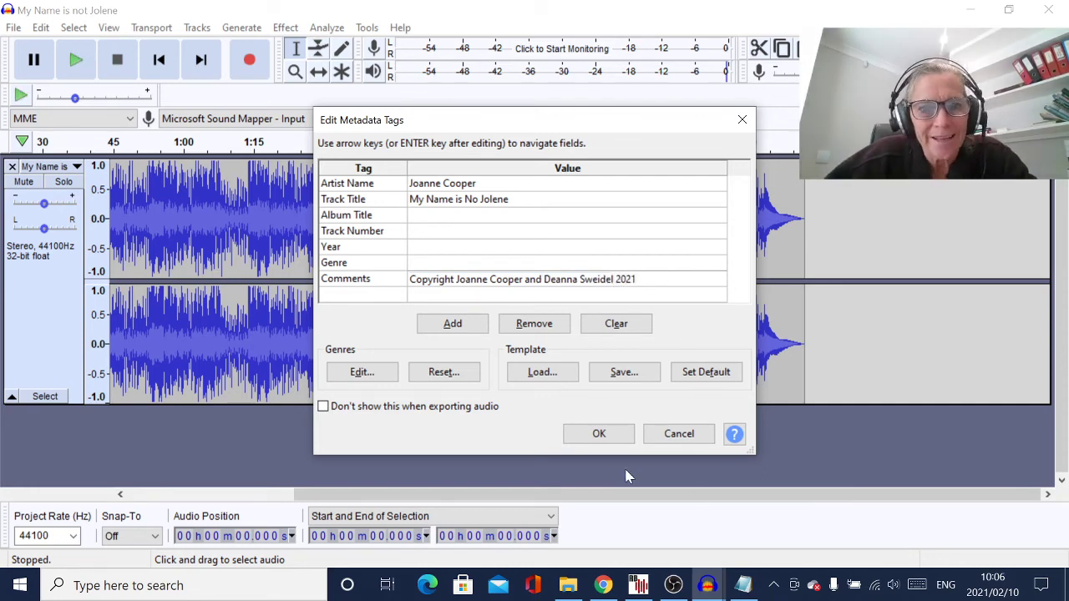
pyautogui.click(599, 435)
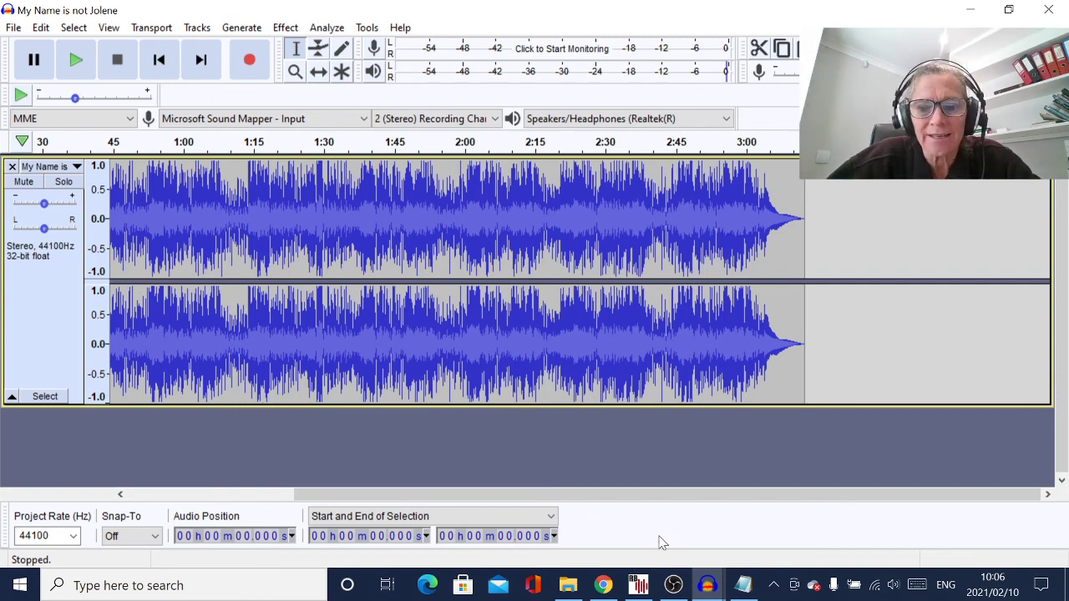
pyautogui.click(673, 585)
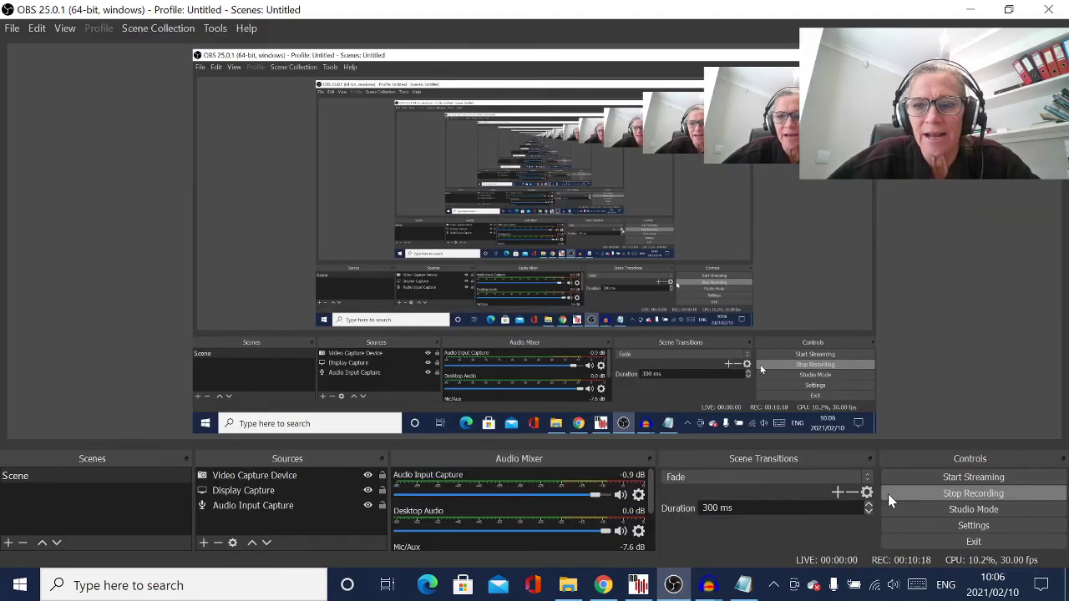